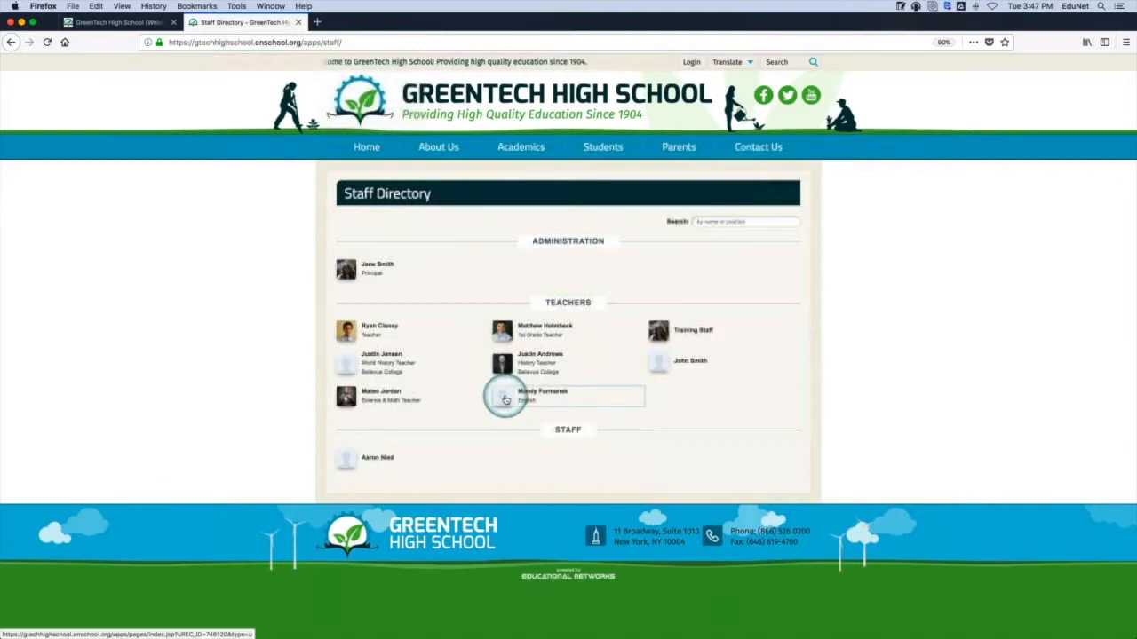
# View the English teacher's profile page, return to the staff directory and open the first listed teacher's profile
pyautogui.click(502, 397)
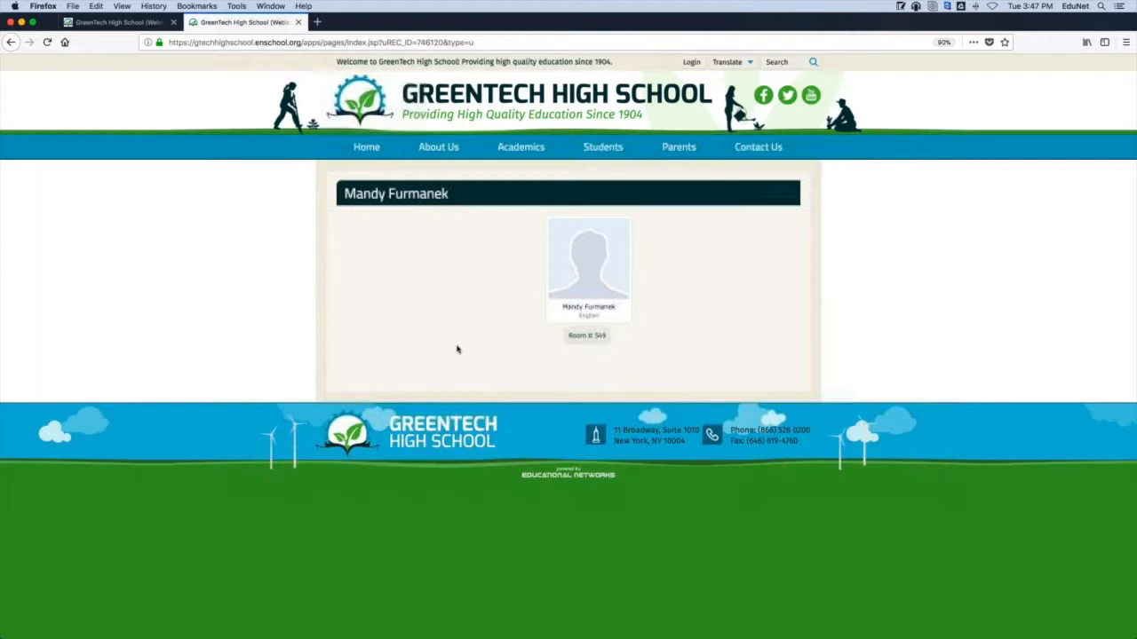
pyautogui.click(10, 42)
pyautogui.click(380, 328)
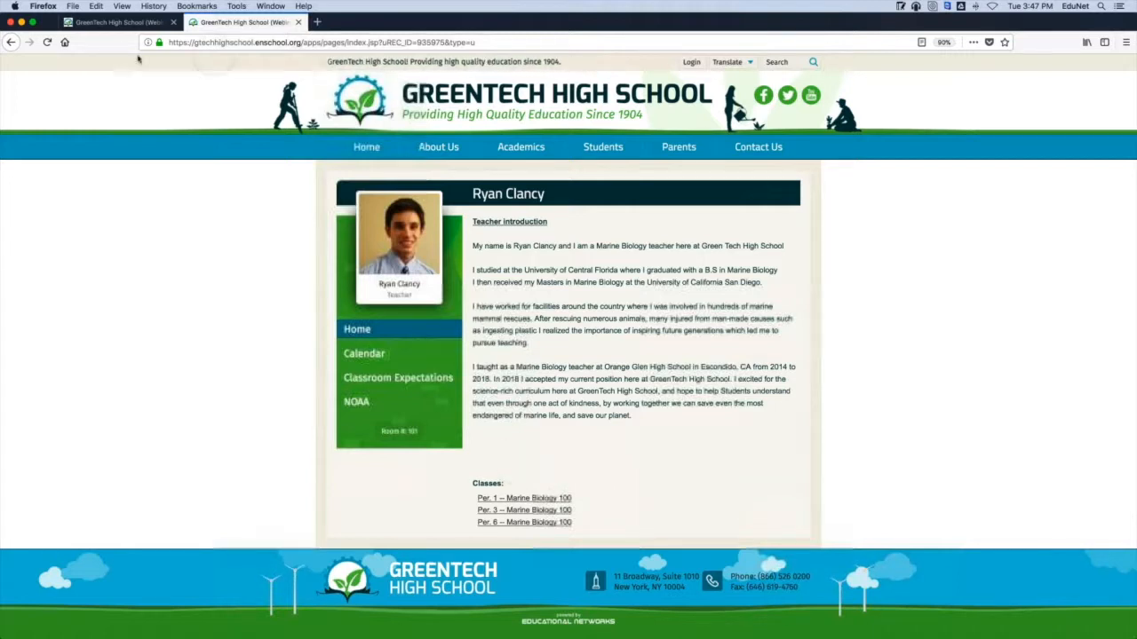
# Log in to the school's admin site with the saved username and password
pyautogui.click(115, 21)
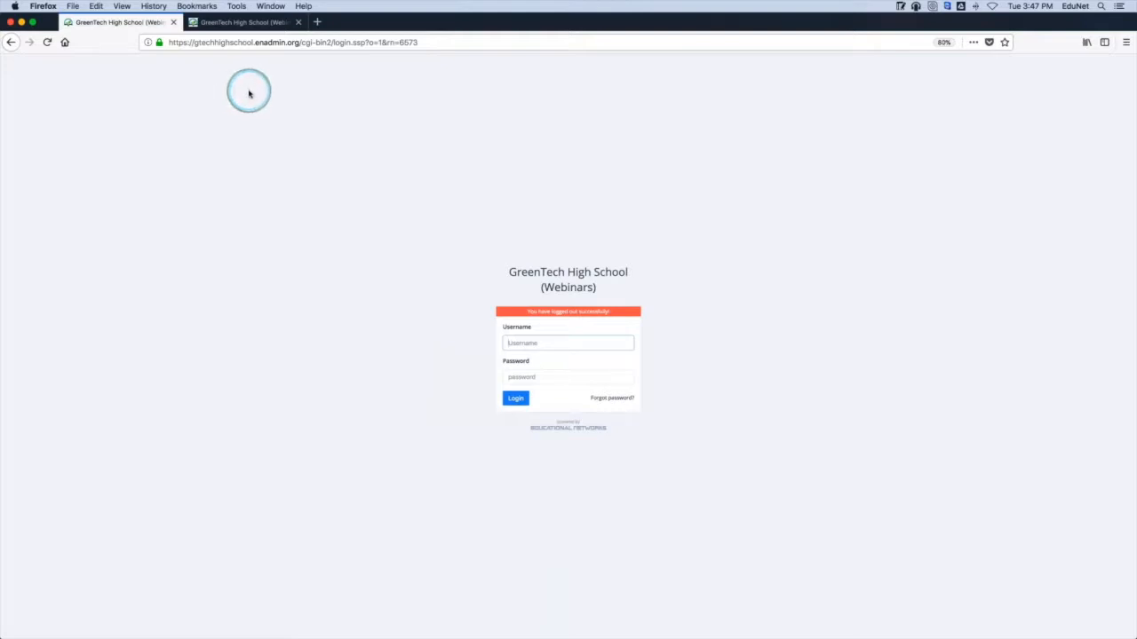
pyautogui.click(562, 339)
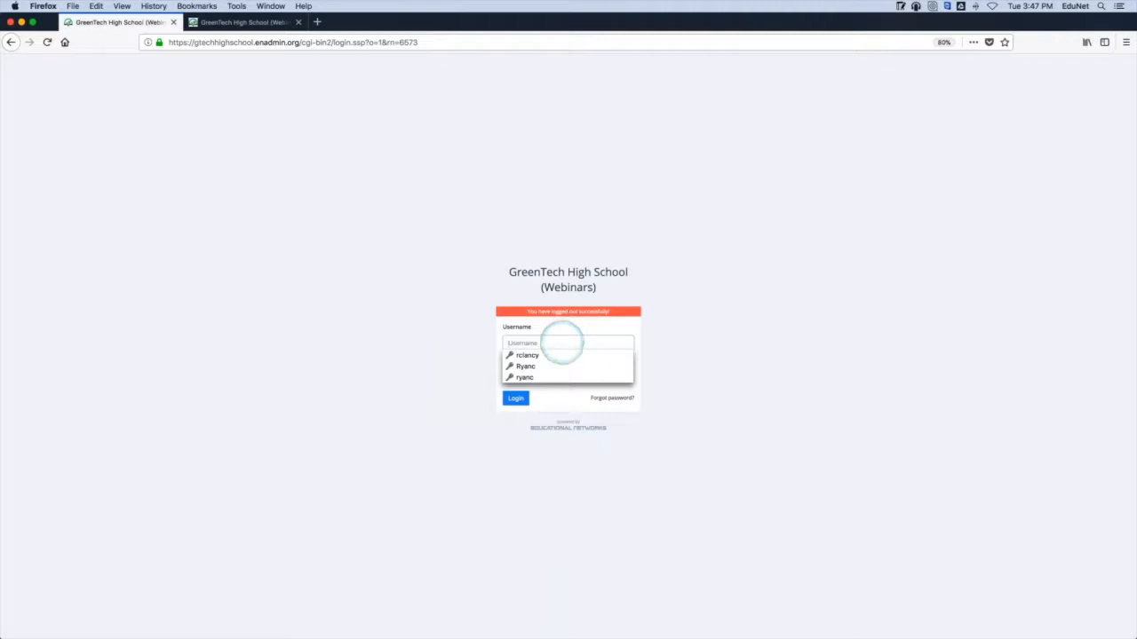
pyautogui.click(558, 377)
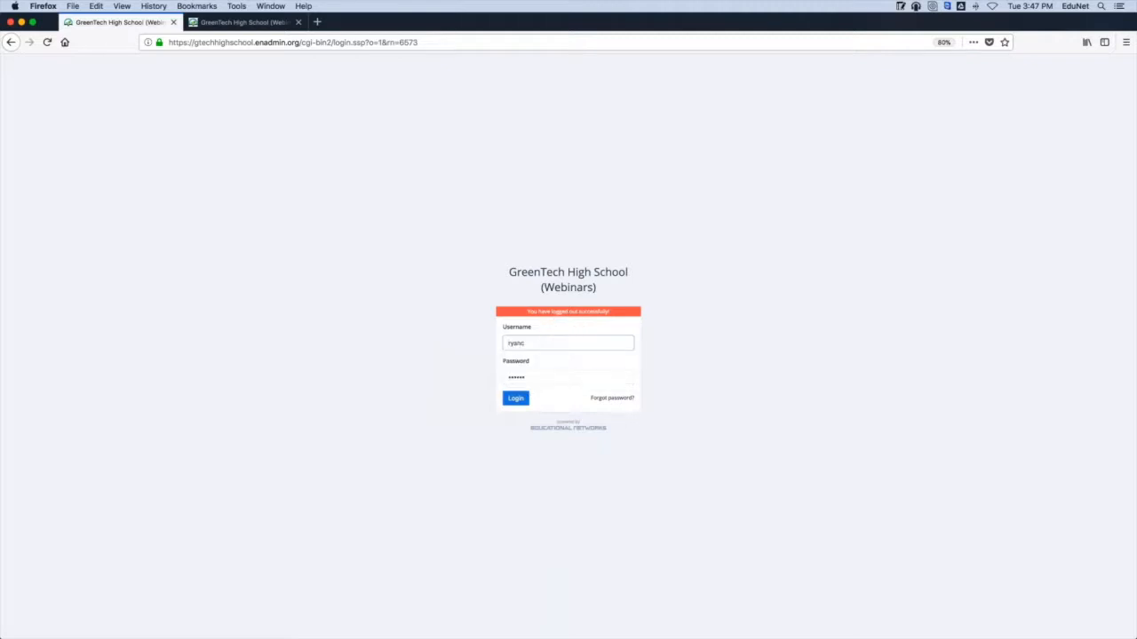
pyautogui.press('Return')
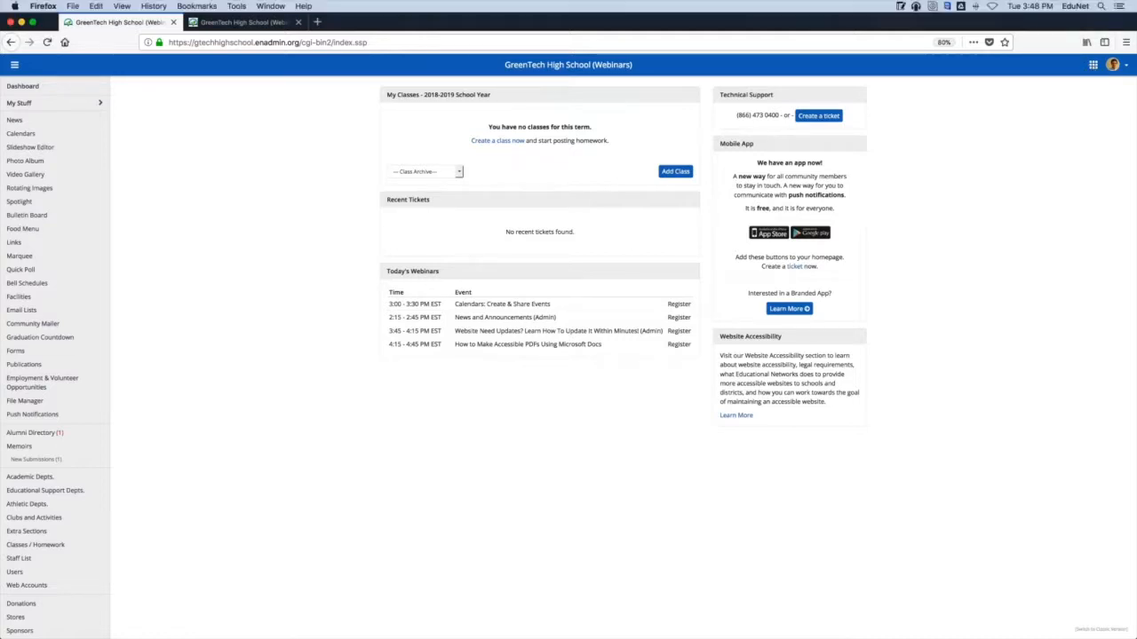
# Open the site settings and show the Staff category
pyautogui.click(1093, 65)
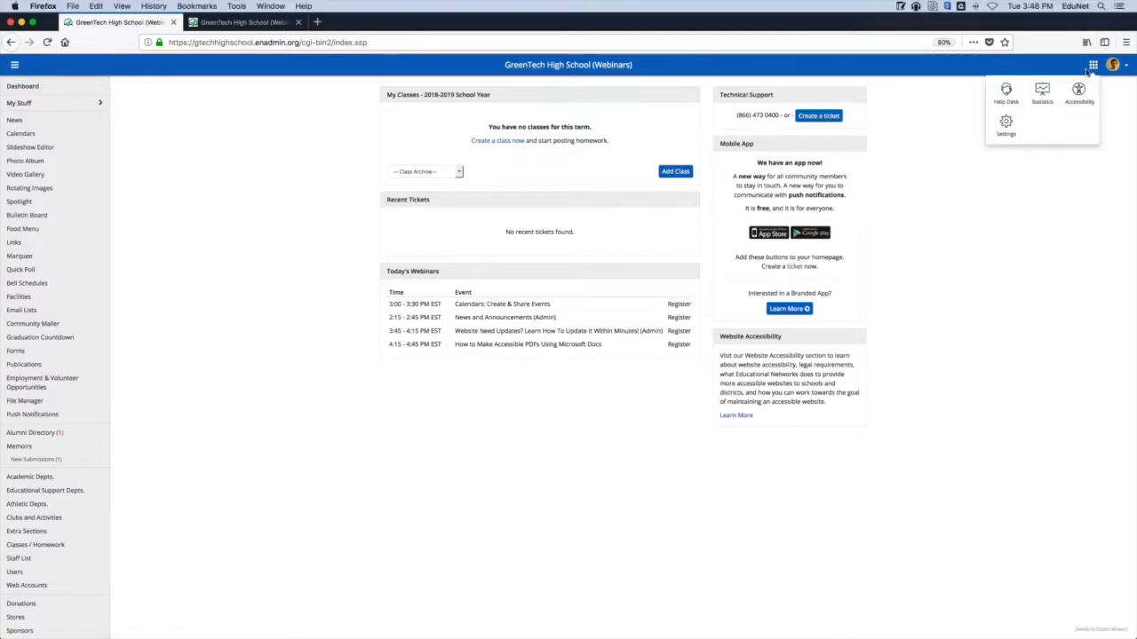
pyautogui.click(1006, 125)
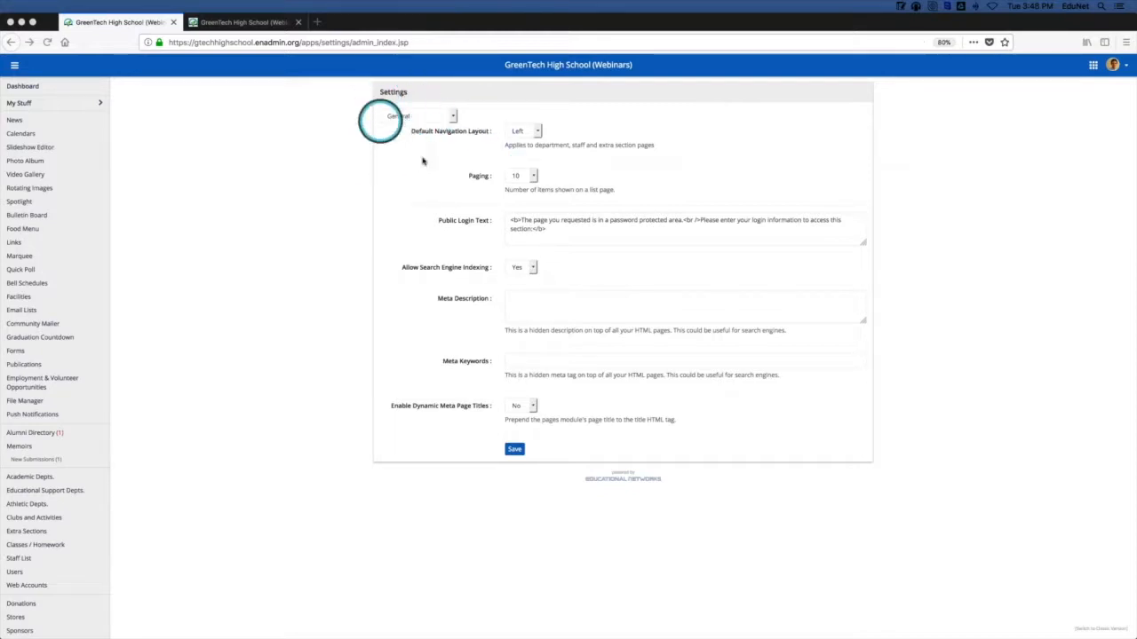
pyautogui.click(421, 119)
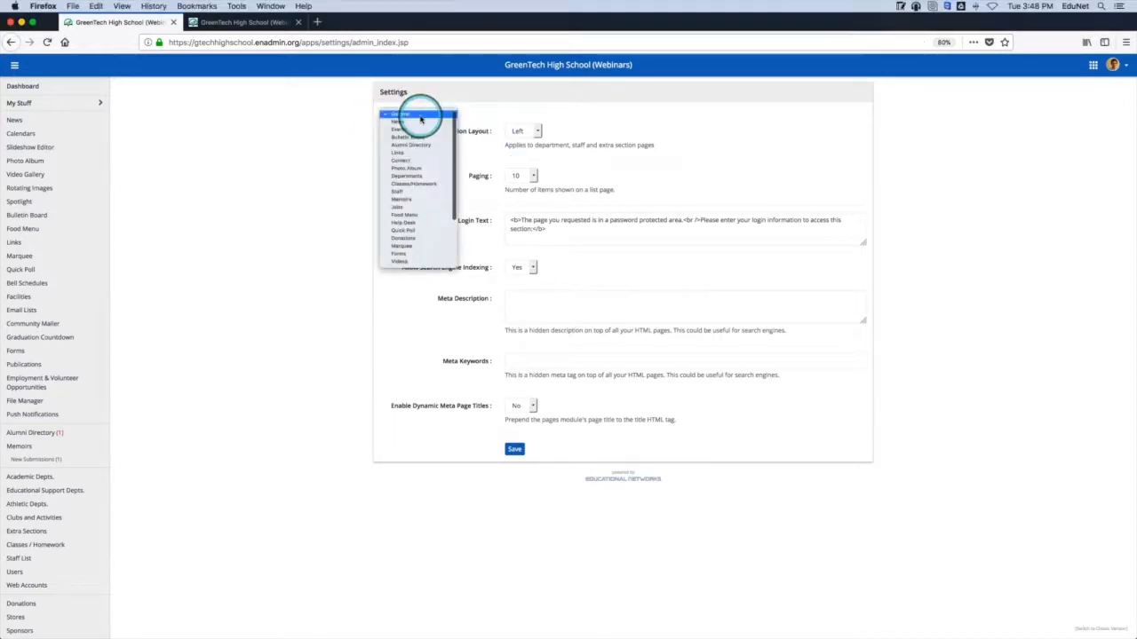
pyautogui.click(413, 191)
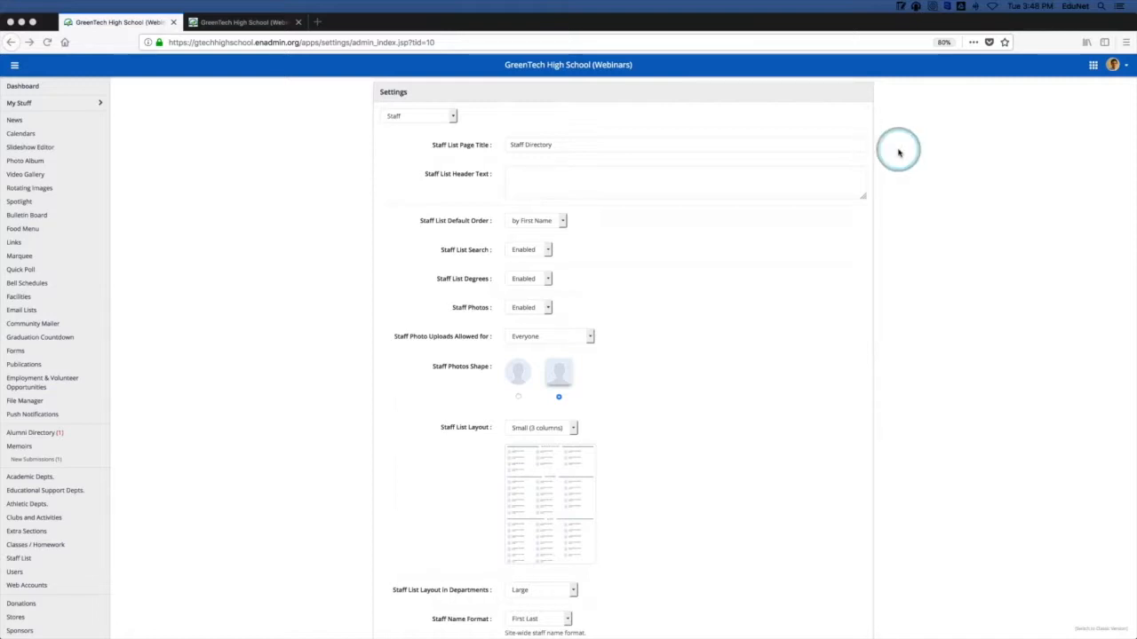
# Check the public Staff Directory page, going back from the teacher's profile, and return to the staff settings
pyautogui.click(269, 22)
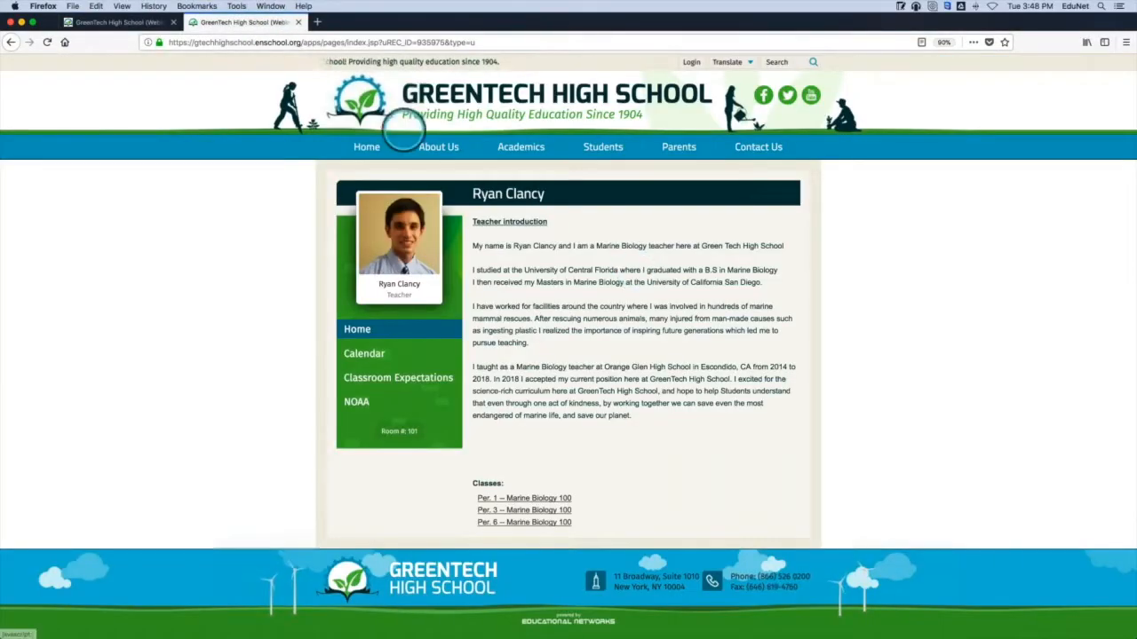
pyautogui.click(11, 43)
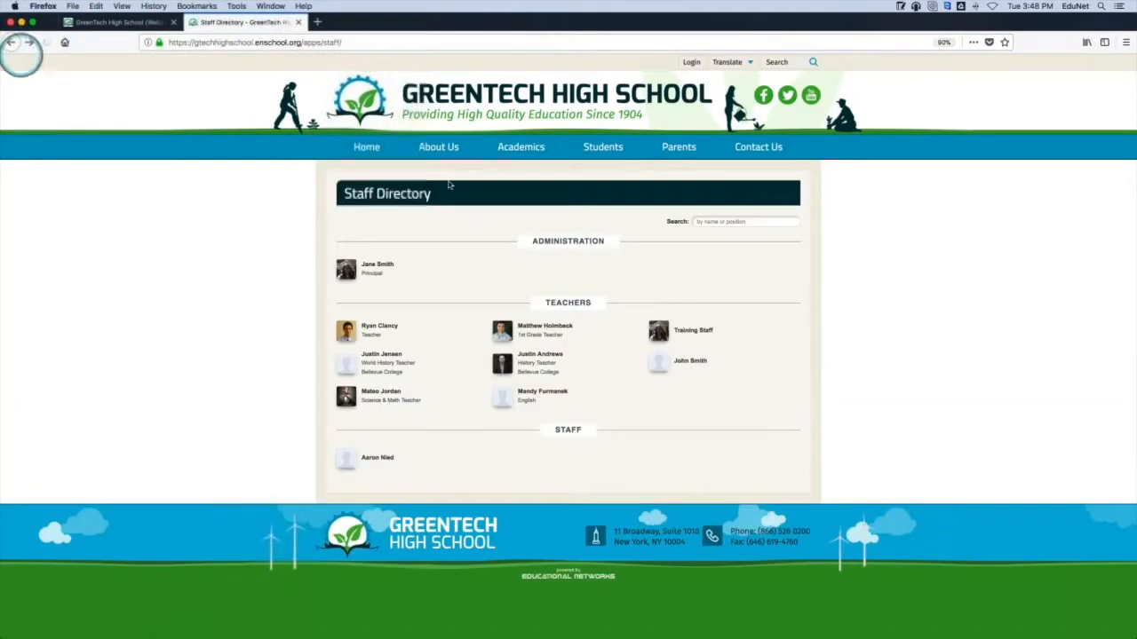
pyautogui.click(120, 23)
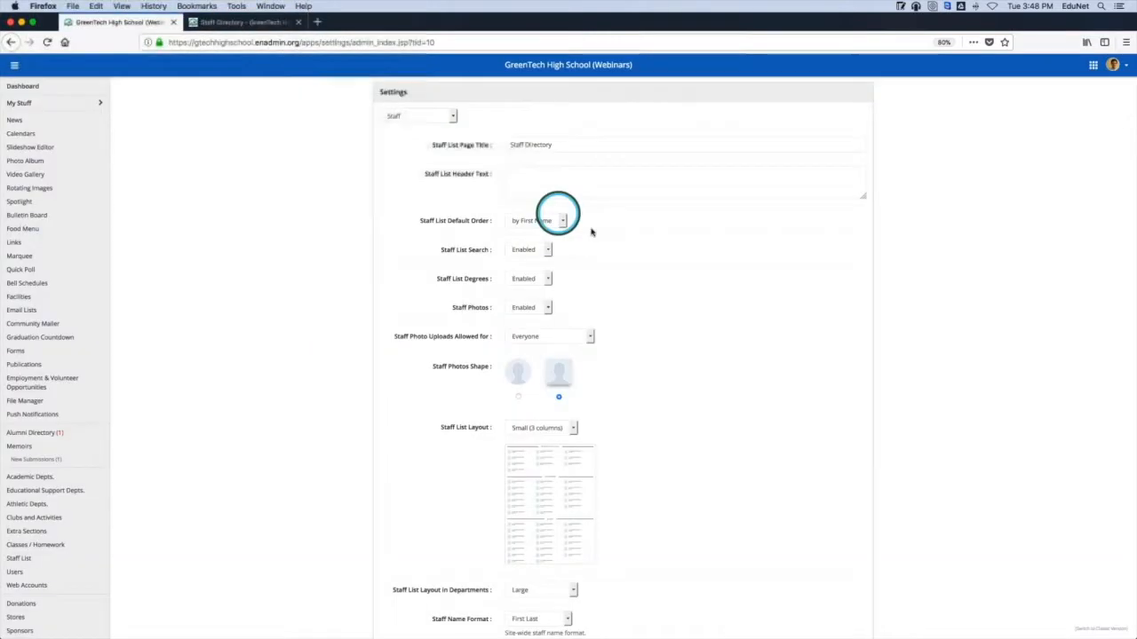
# Set the Staff List Page Title to "Teachers & Adminstrators", save it and reload the public staff directory
pyautogui.moveTo(587, 148); pyautogui.dragTo(480, 145)
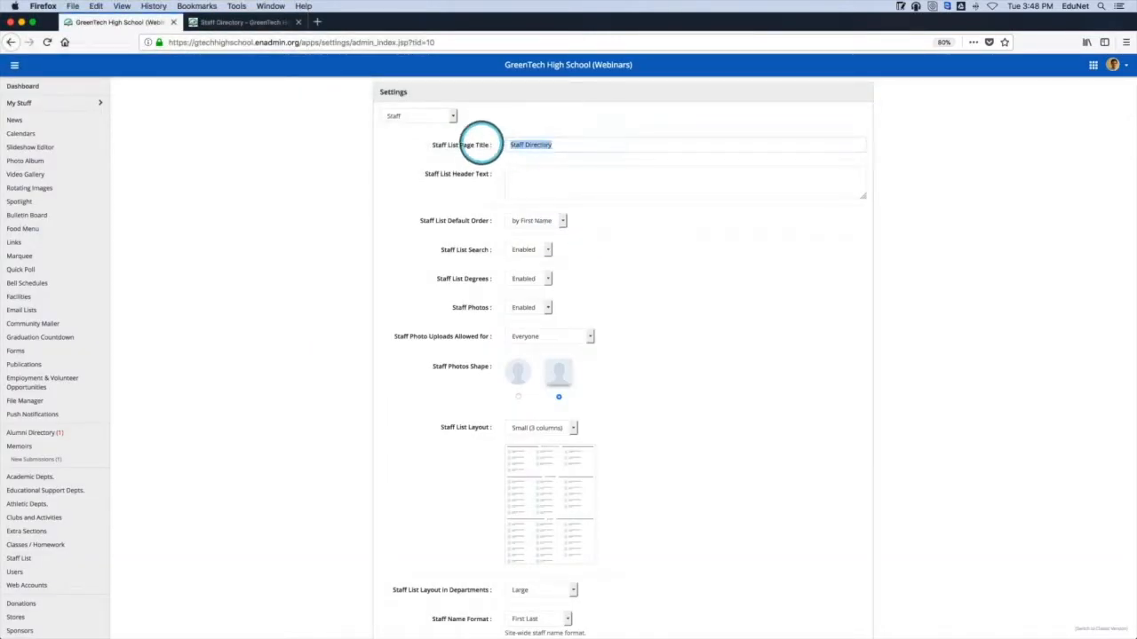
pyautogui.press('BackSpace')
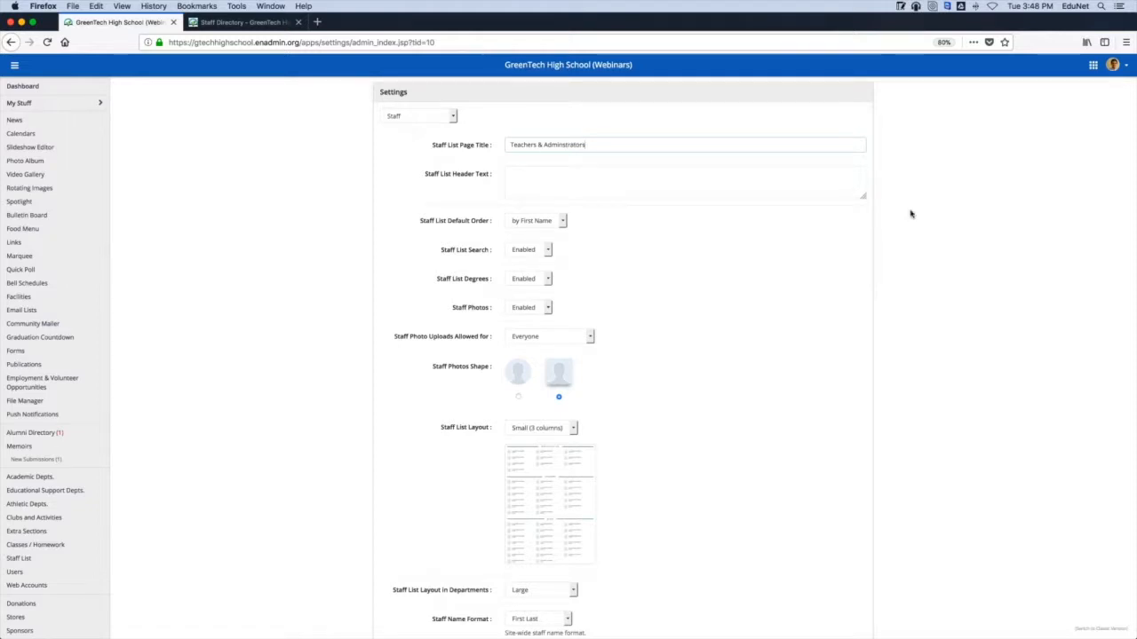
pyautogui.scroll(-4, 910, 213)
pyautogui.click(525, 600)
pyautogui.click(209, 25)
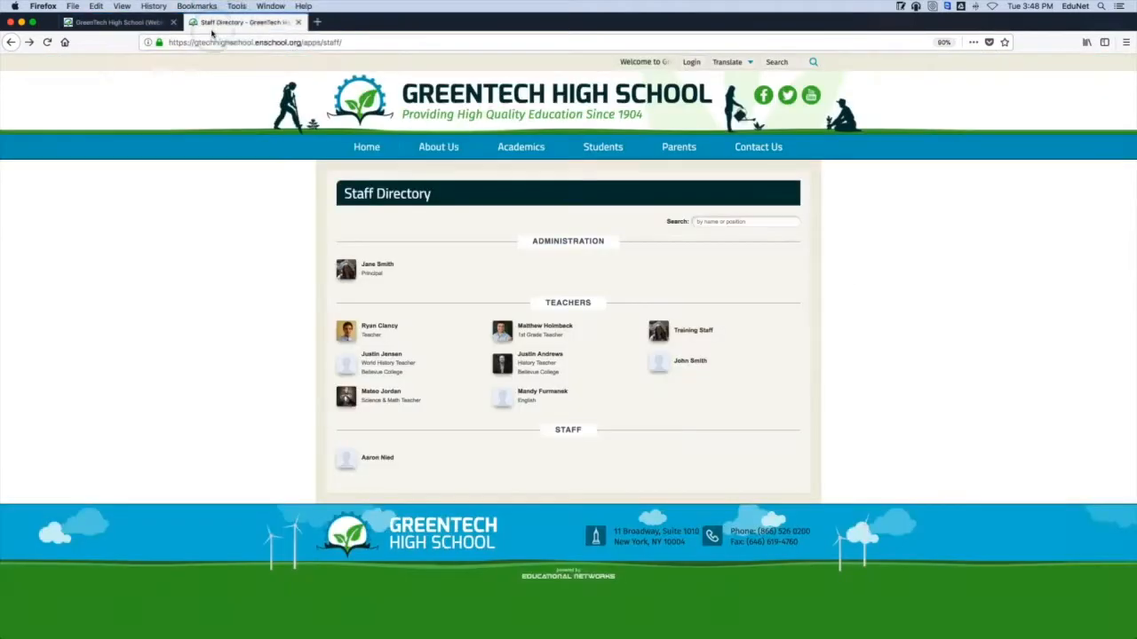
pyautogui.click(47, 42)
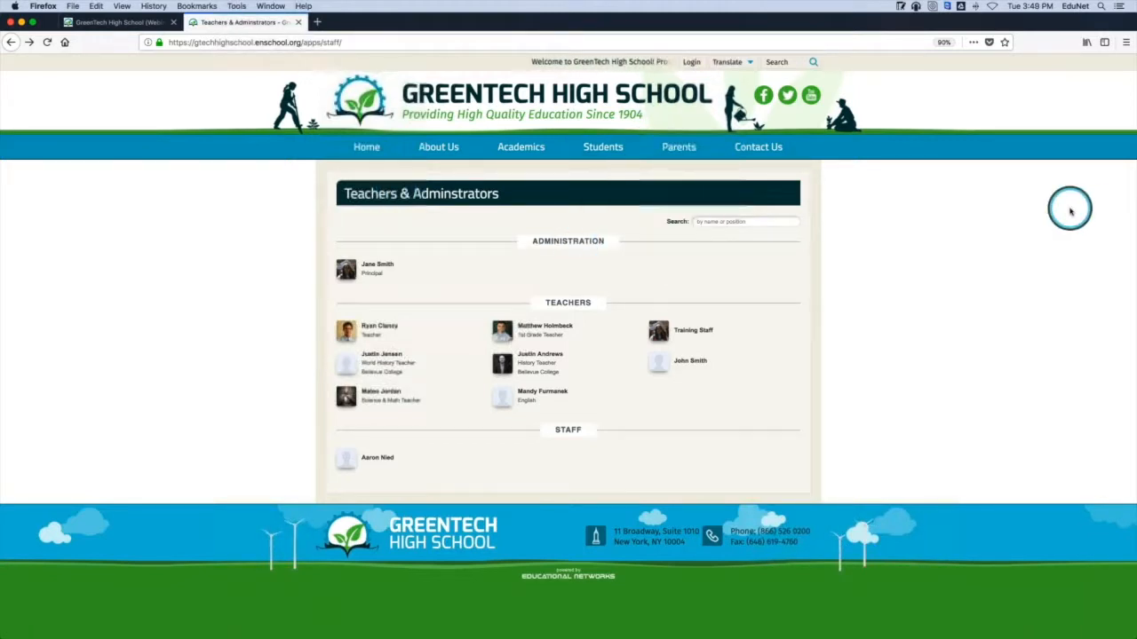
# Set the Staff Photos Shape to the circle, save the settings and reload the public staff directory
pyautogui.click(131, 22)
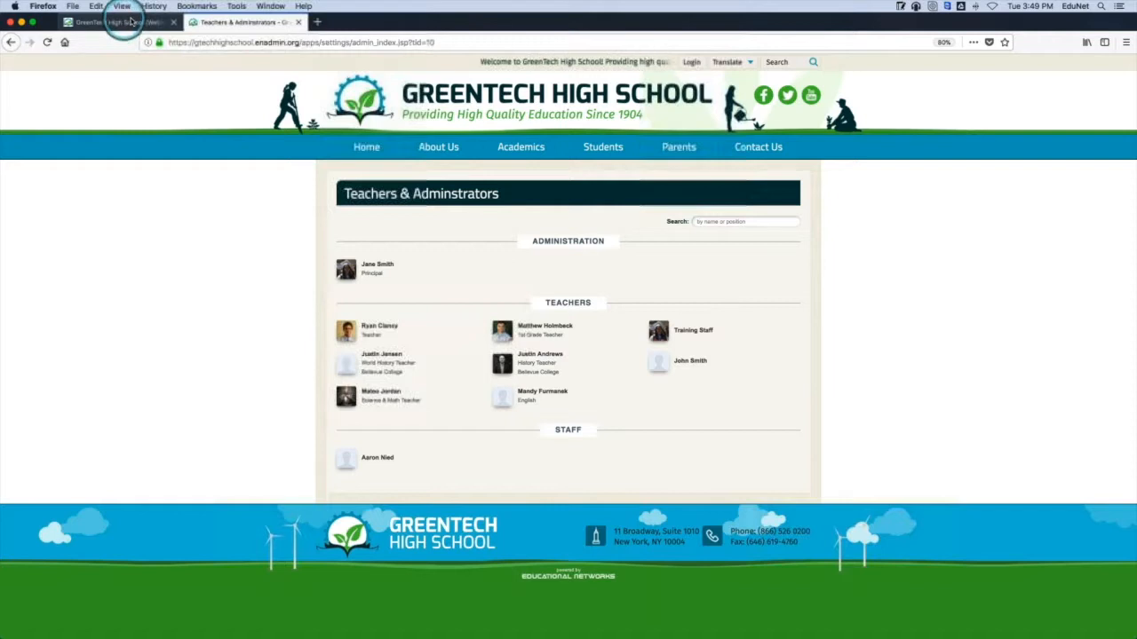
pyautogui.scroll(3, 838, 223)
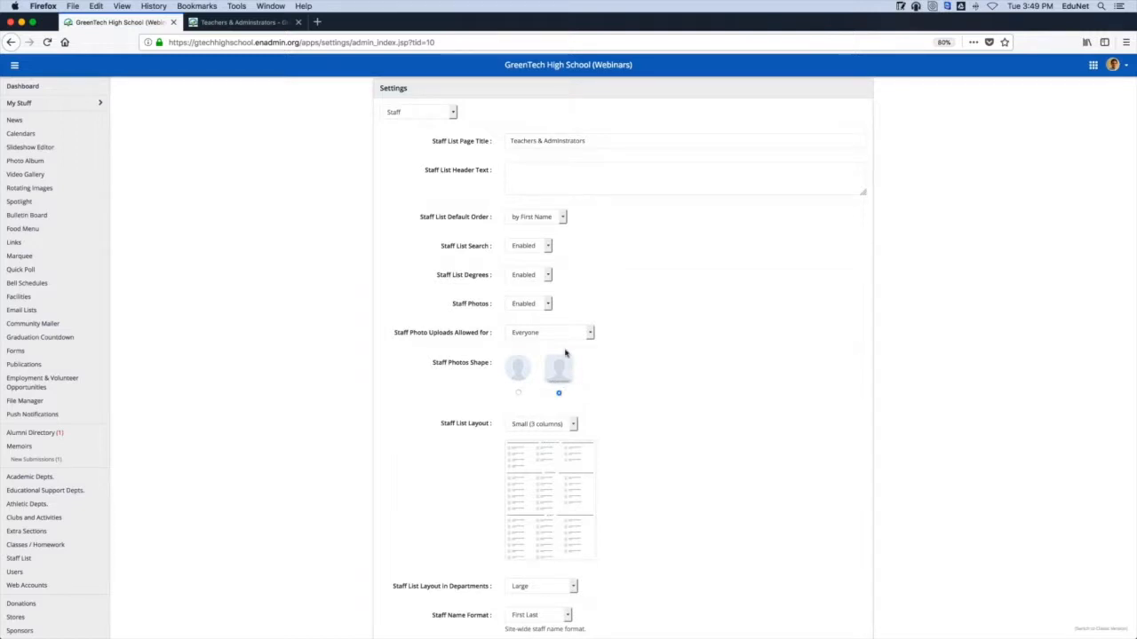
pyautogui.click(518, 394)
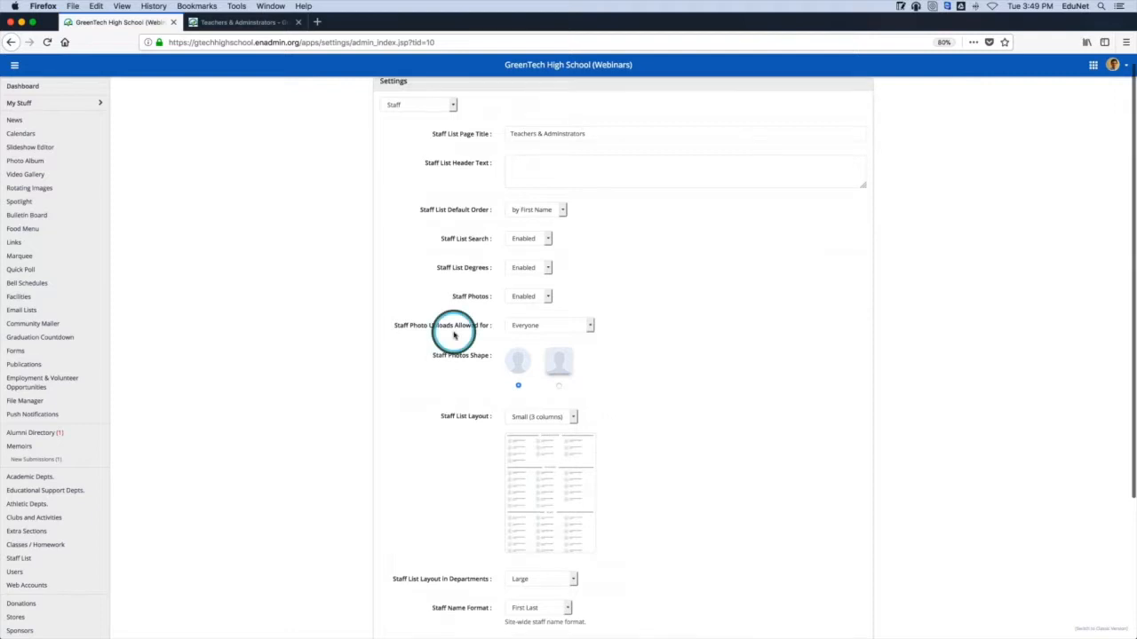
pyautogui.scroll(-5, 497, 400)
pyautogui.click(515, 600)
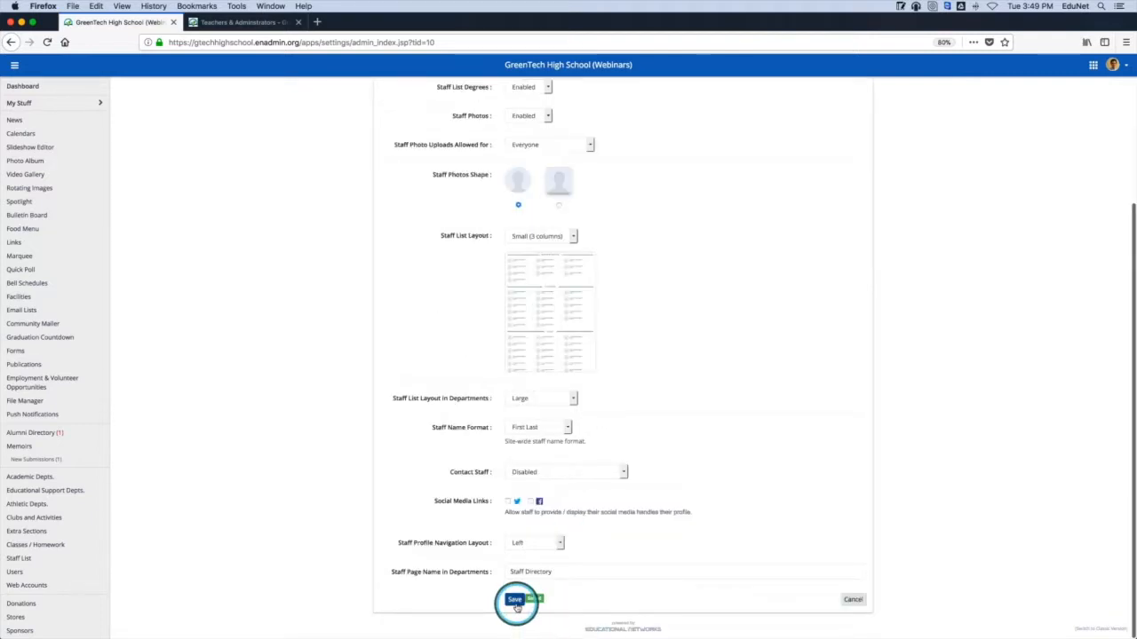
pyautogui.click(253, 19)
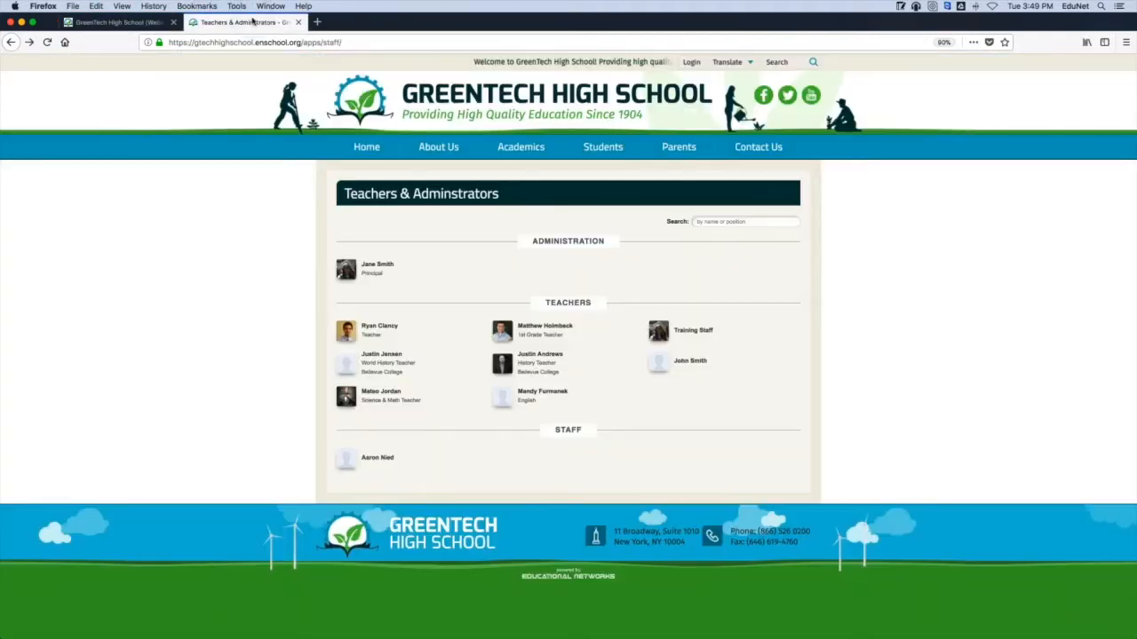
pyautogui.click(47, 41)
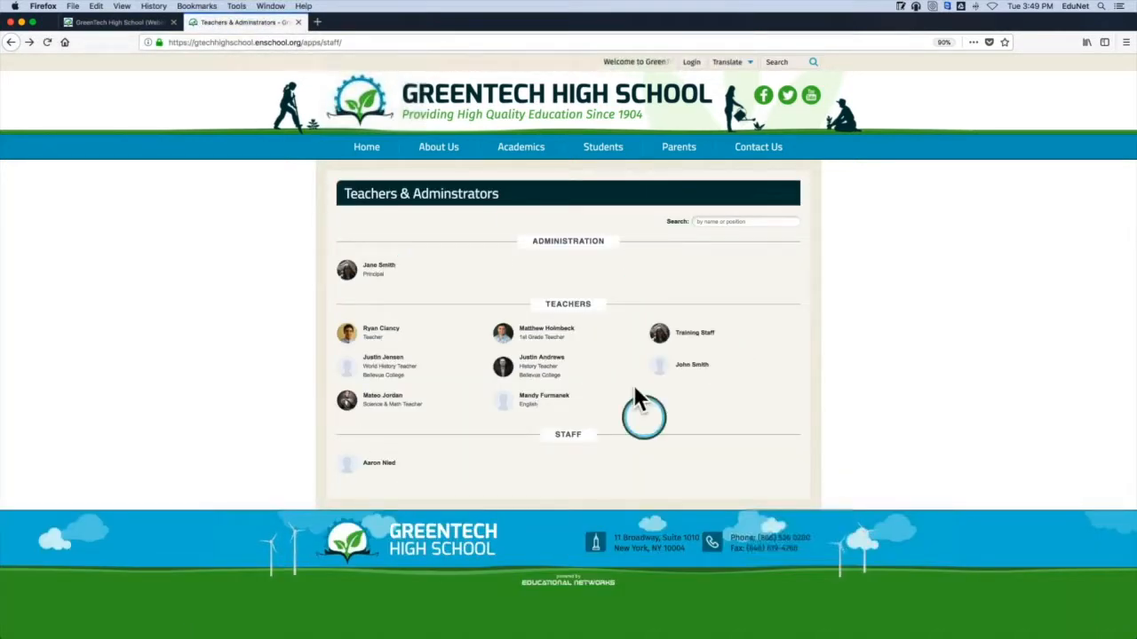
# Set the Staff List Layout to Large in the staff settings and save
pyautogui.click(138, 27)
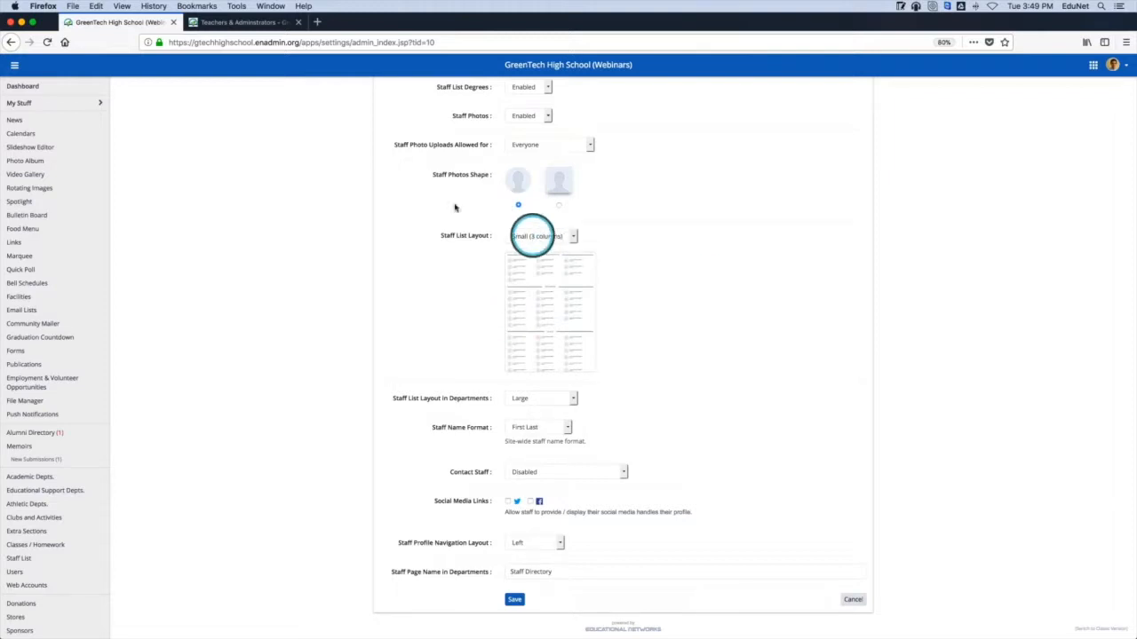
pyautogui.click(269, 22)
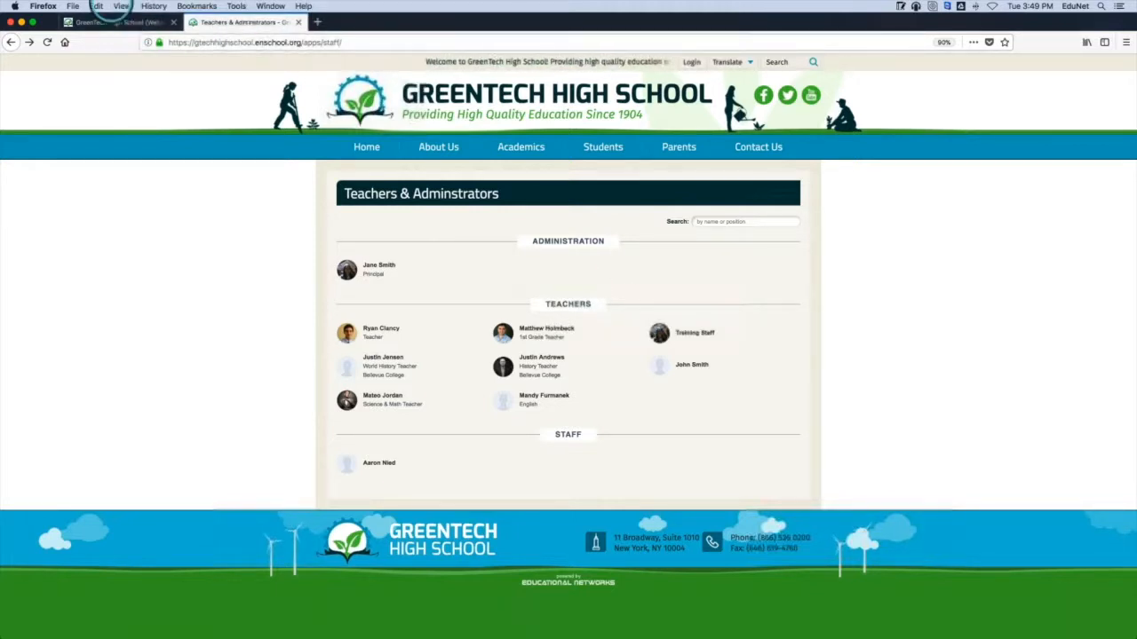
pyautogui.click(115, 22)
pyautogui.click(519, 237)
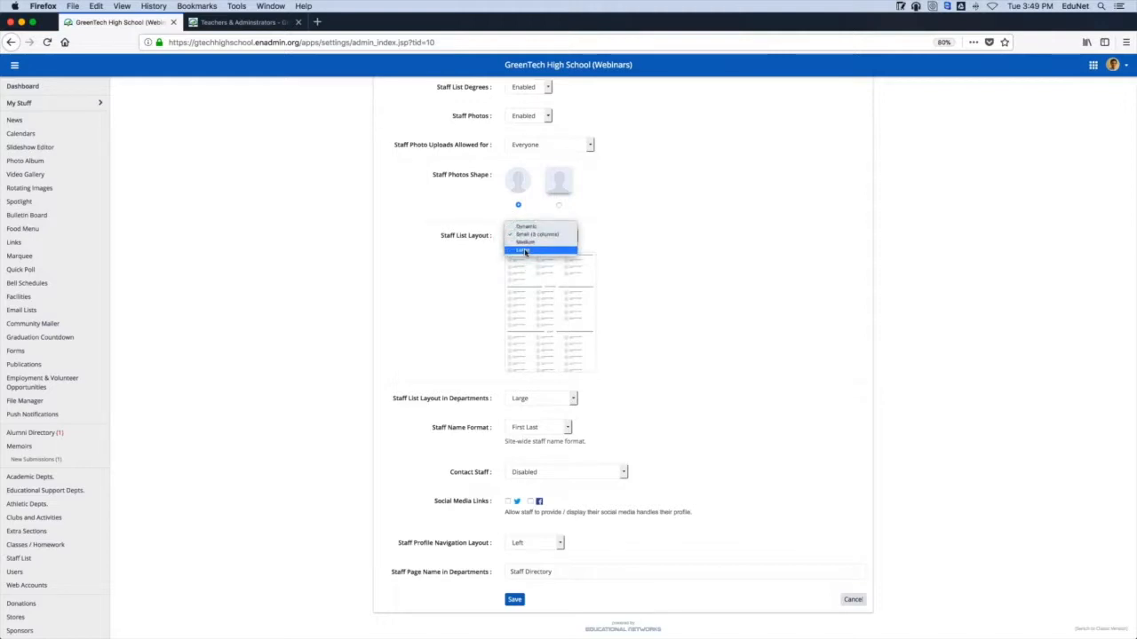
pyautogui.click(523, 251)
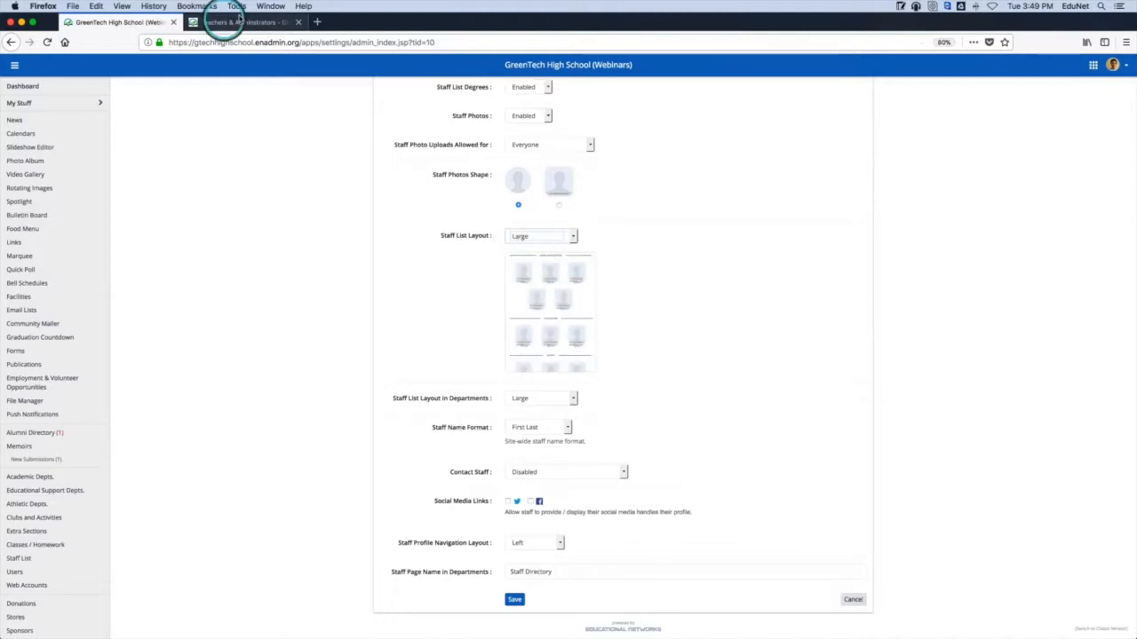
pyautogui.click(515, 600)
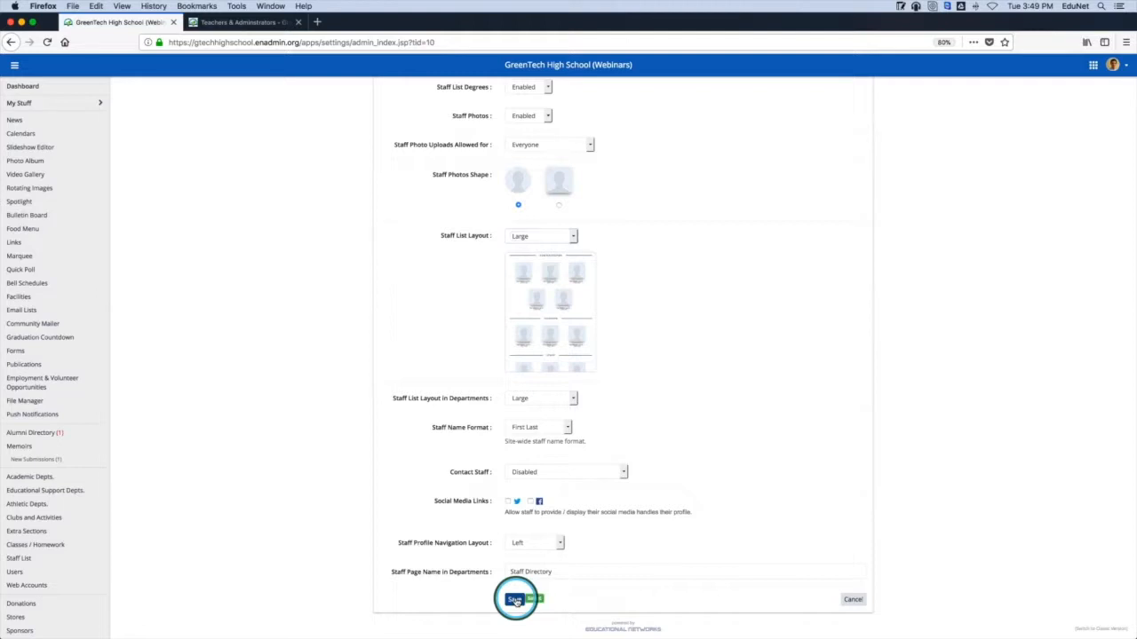
# Reload the public staff directory and look through its administration, teachers and staff sections in the new layout
pyautogui.click(227, 21)
pyautogui.click(47, 42)
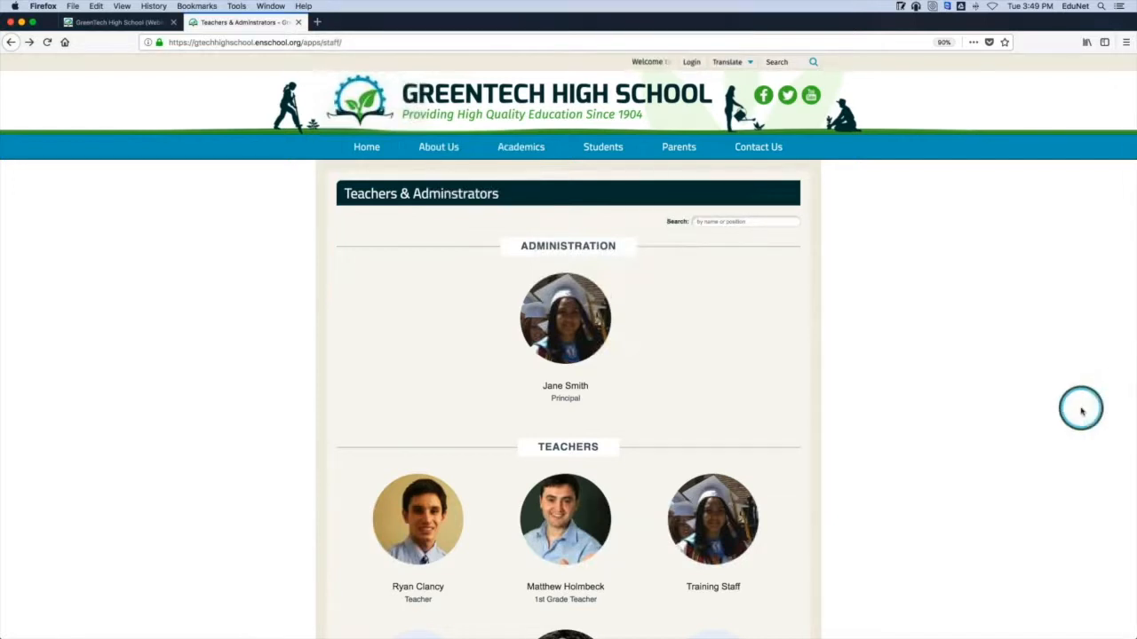
pyautogui.scroll(-3, 964, 344)
pyautogui.scroll(-5, 963, 344)
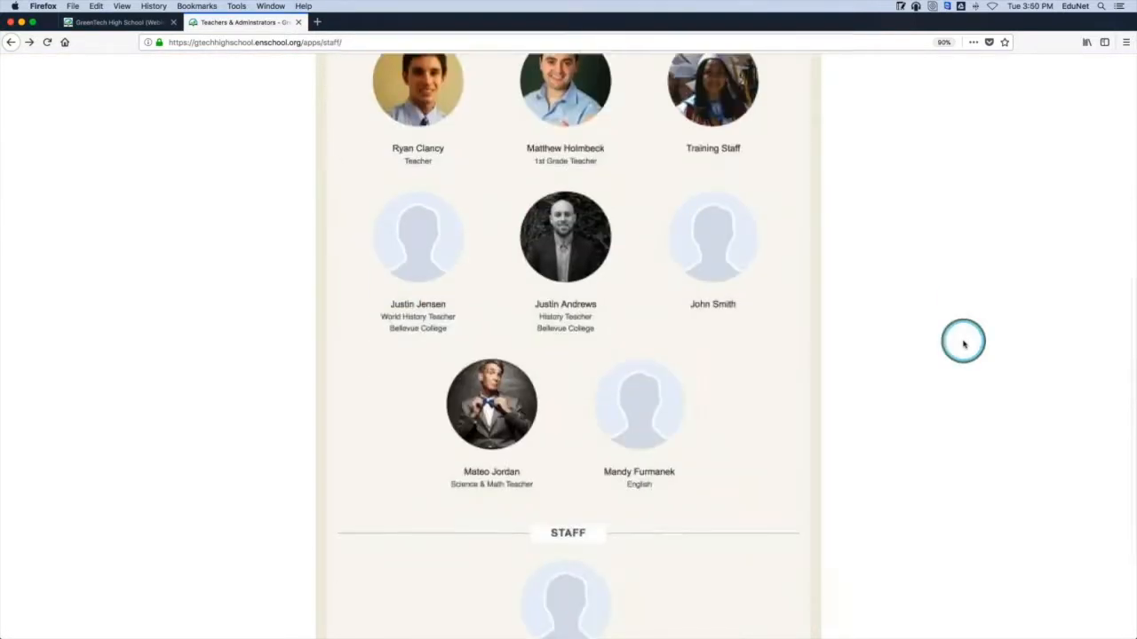
pyautogui.scroll(2, 964, 344)
pyautogui.scroll(4, 964, 344)
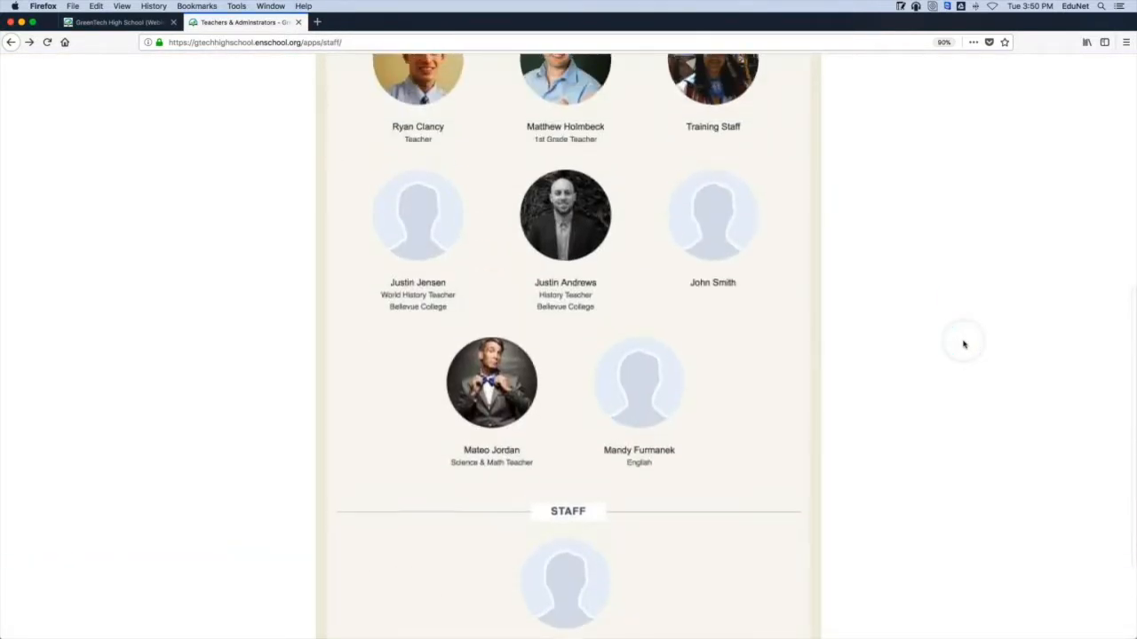
pyautogui.scroll(5, 964, 343)
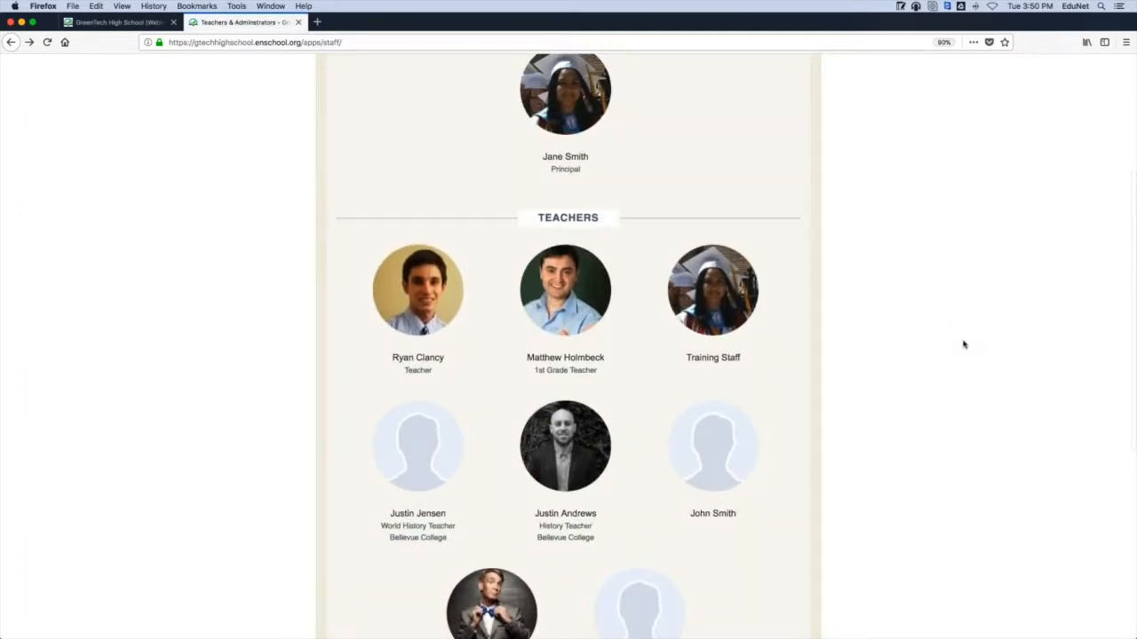
# Set the Contact Staff option to "Show contact form" in the staff settings and save
pyautogui.click(120, 22)
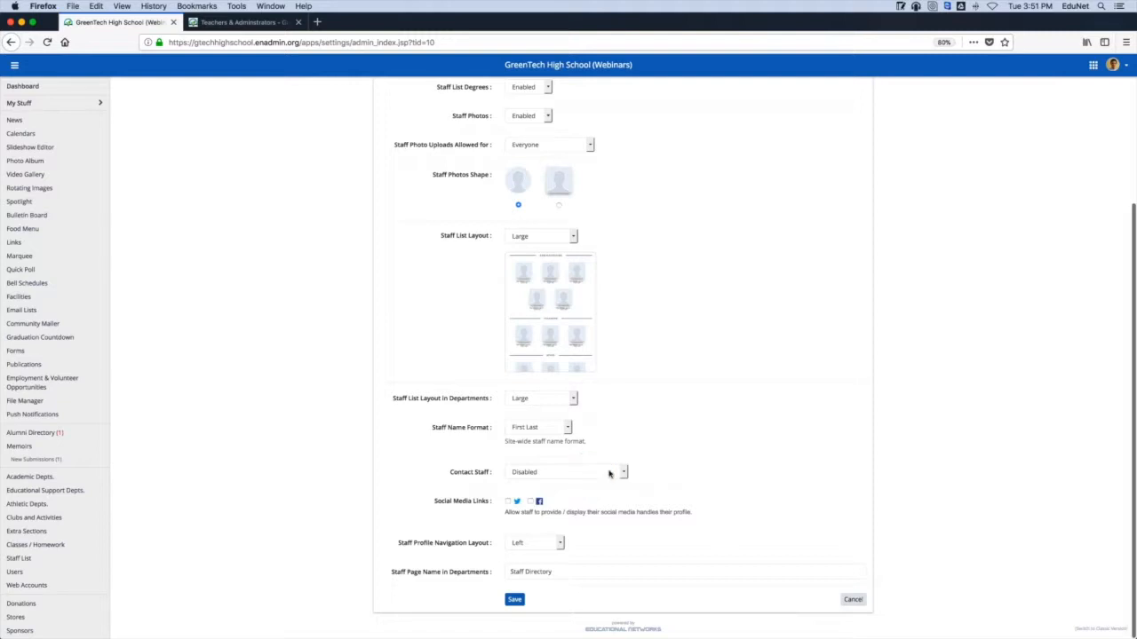
pyautogui.click(611, 473)
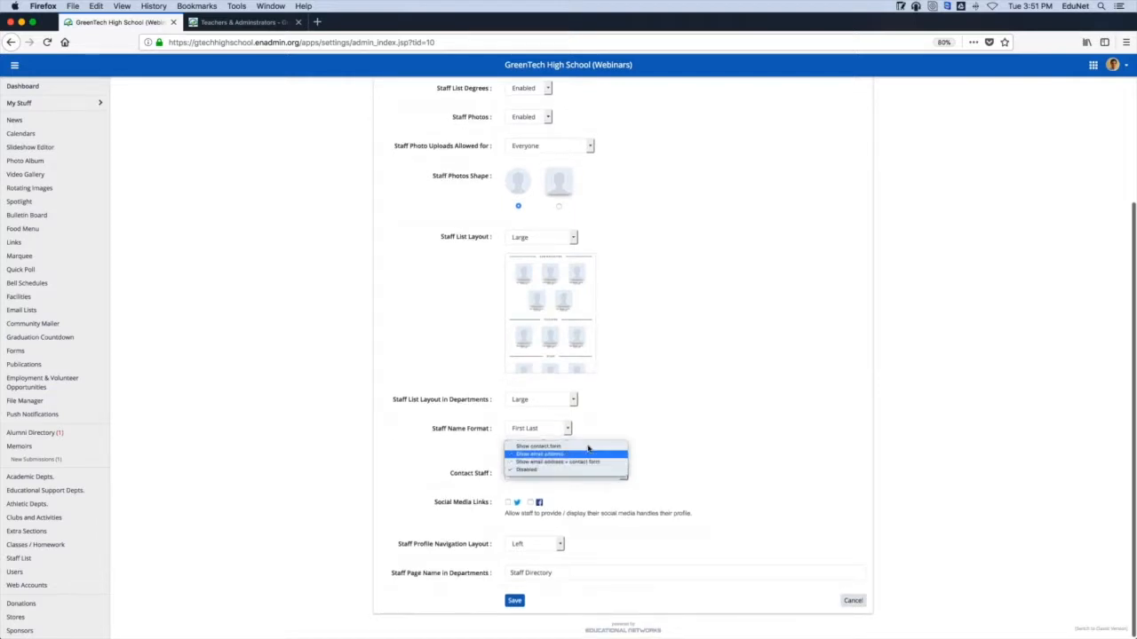
pyautogui.click(568, 446)
pyautogui.click(515, 602)
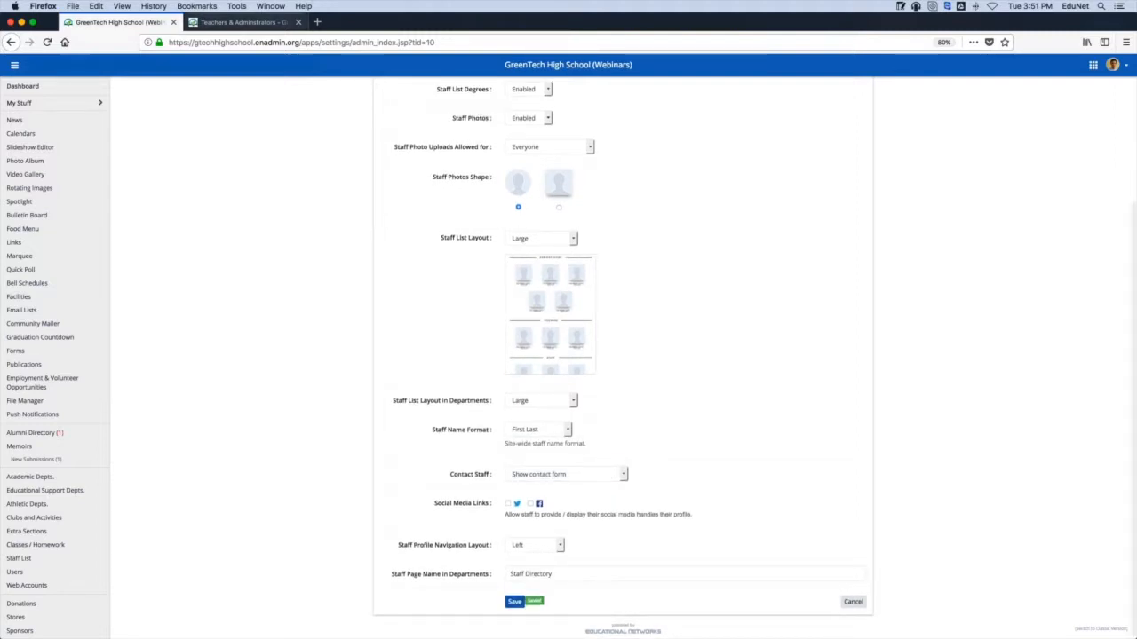
# Open the English teacher's profile from the public staff directory to check the contact form
pyautogui.click(245, 21)
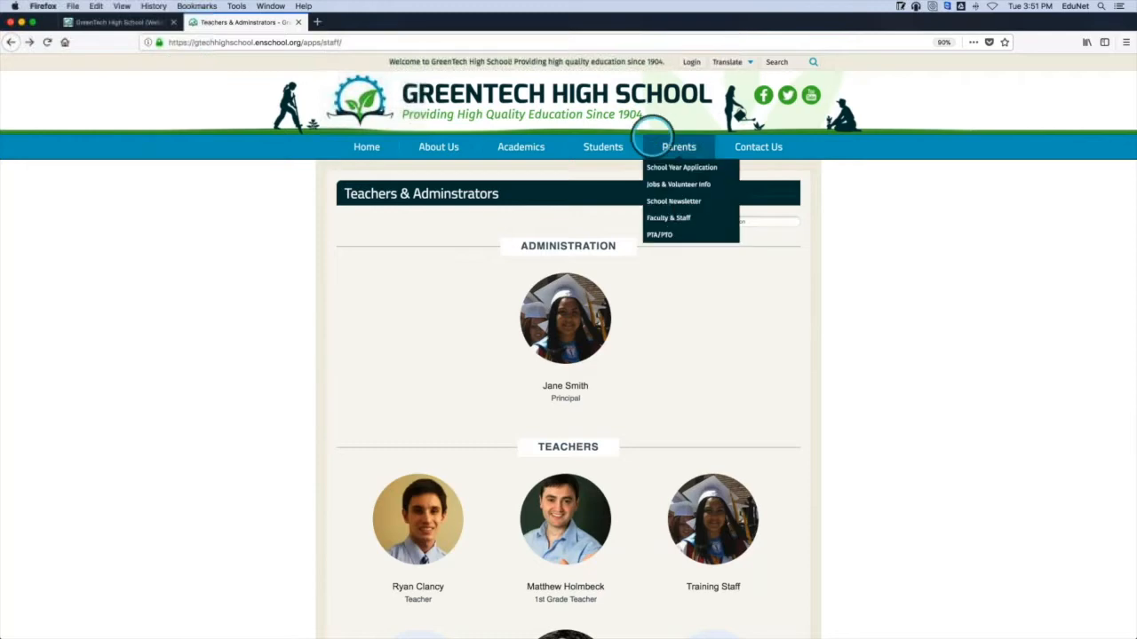
pyautogui.scroll(-10, 655, 140)
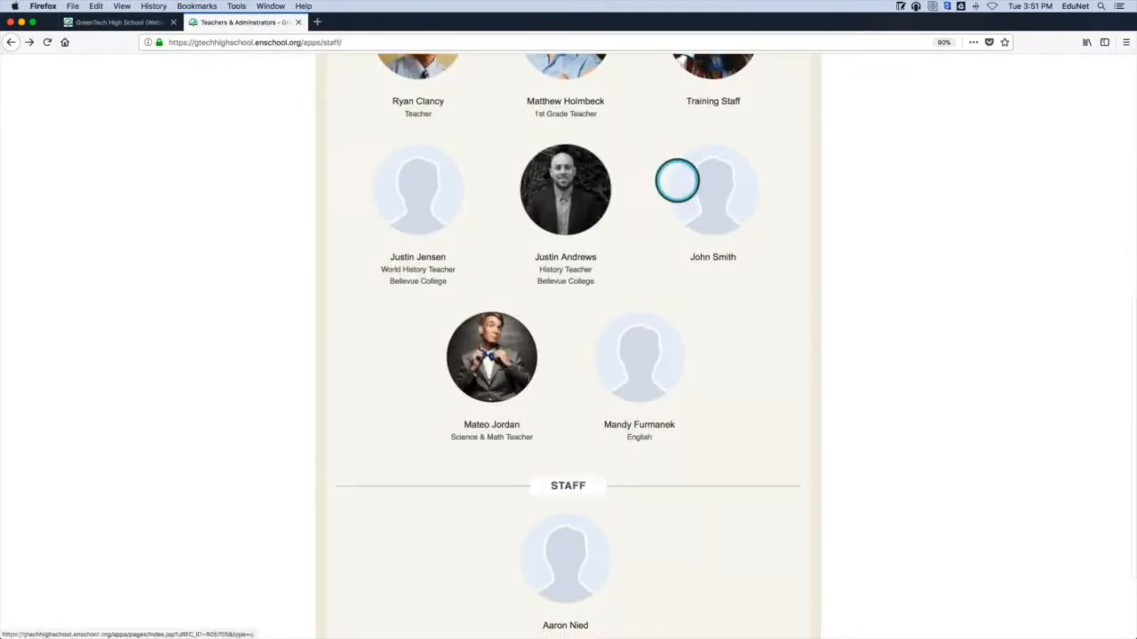
pyautogui.click(640, 375)
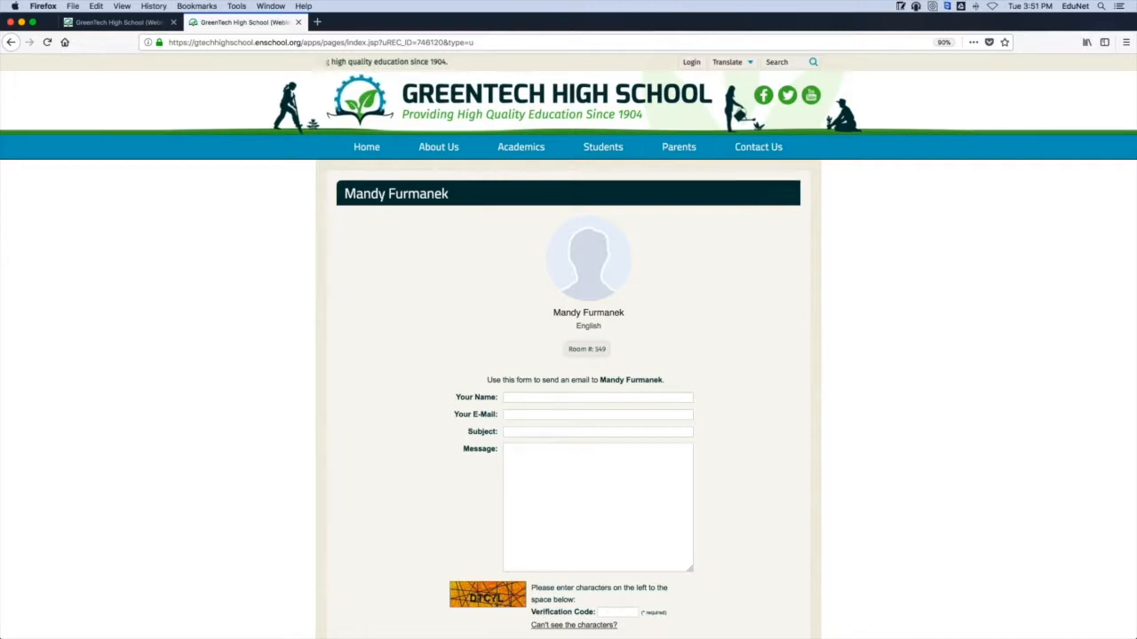
# Review the remaining staff settings, including Staff List Layout in Departments, and go back to the public staff directory
pyautogui.hotkey('ctrl', 'shift', 'Tab')
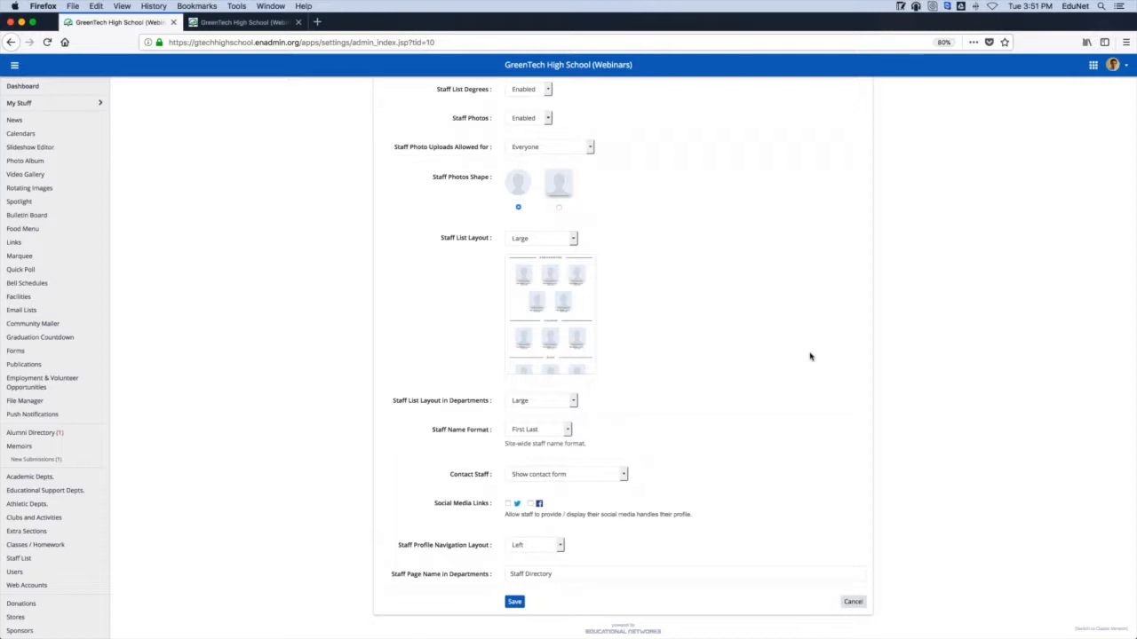
pyautogui.scroll(-1, 810, 356)
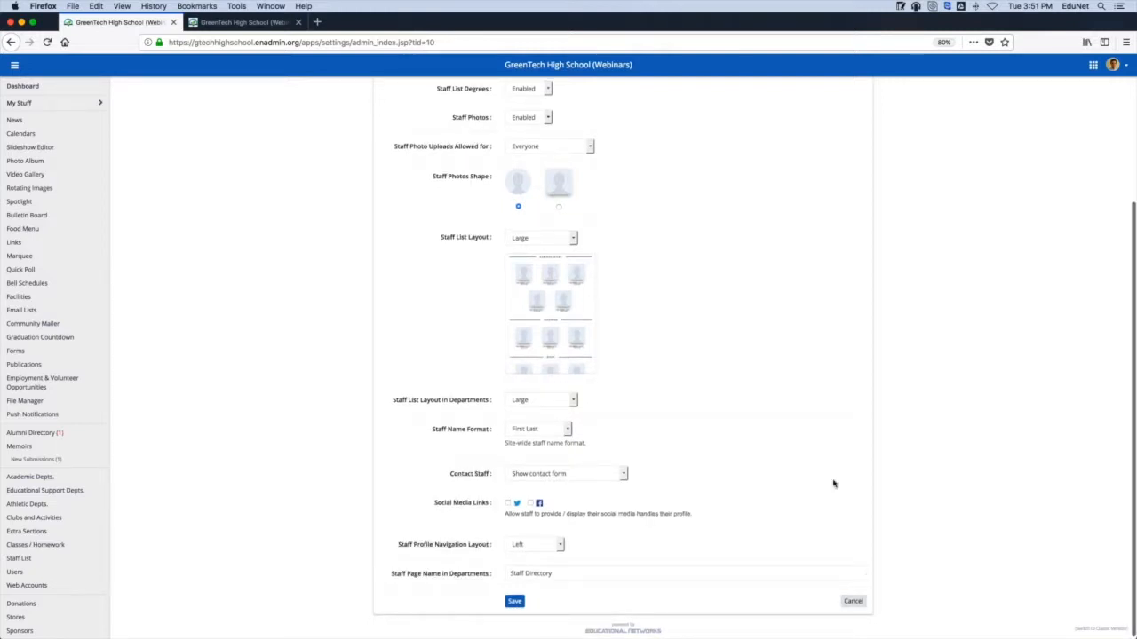
pyautogui.scroll(-1, 750, 451)
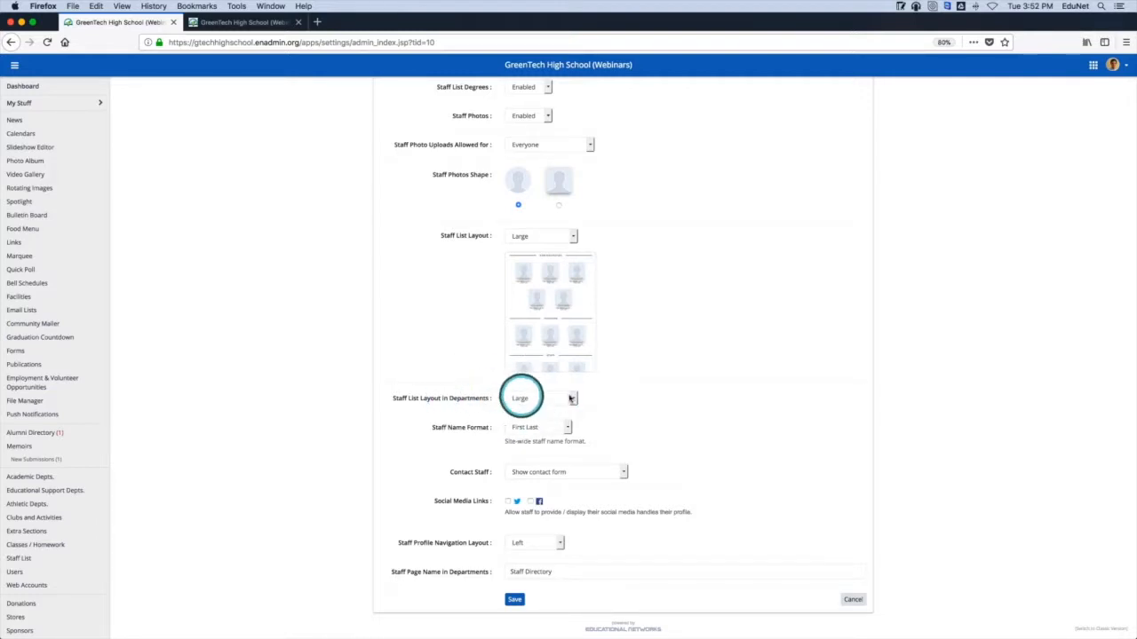
pyautogui.click(237, 24)
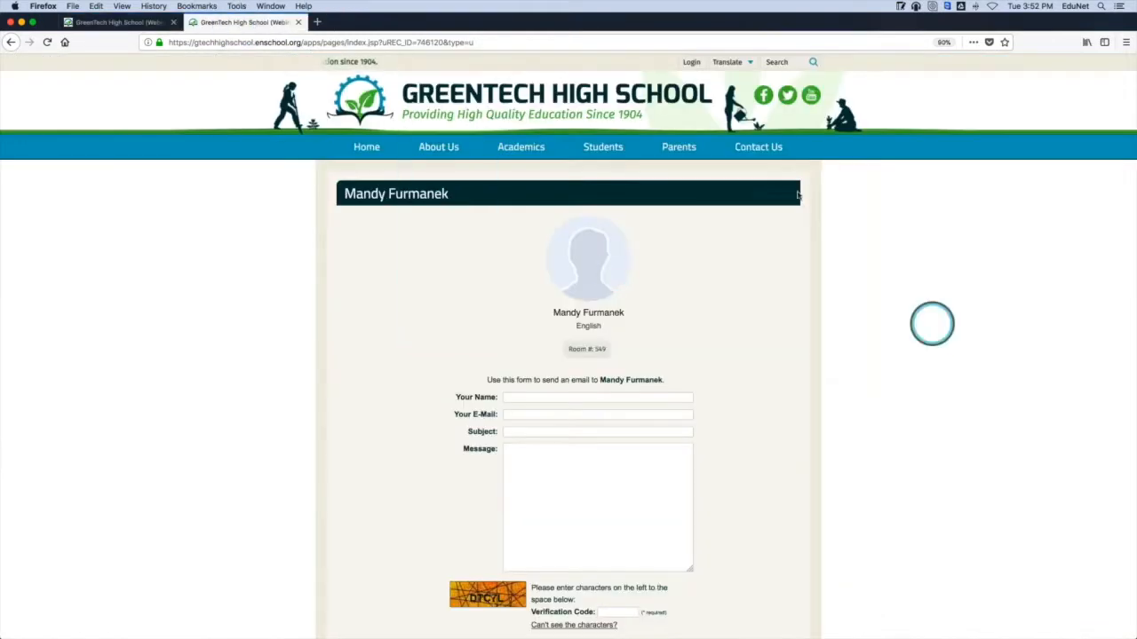
pyautogui.click(11, 42)
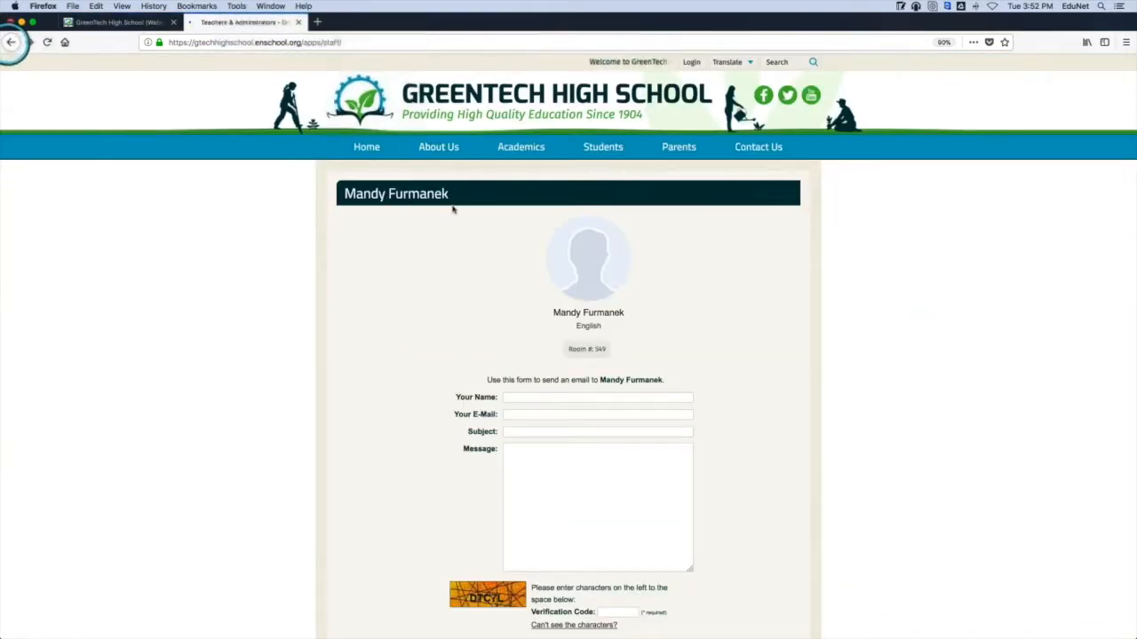
pyautogui.scroll(10, 457, 257)
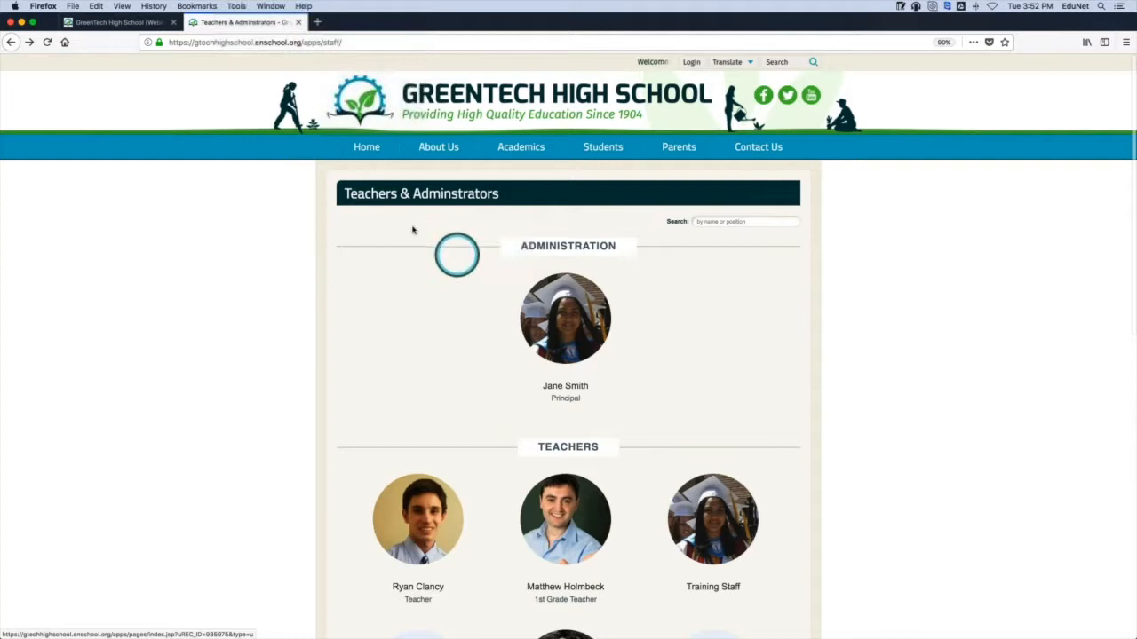
pyautogui.click(98, 22)
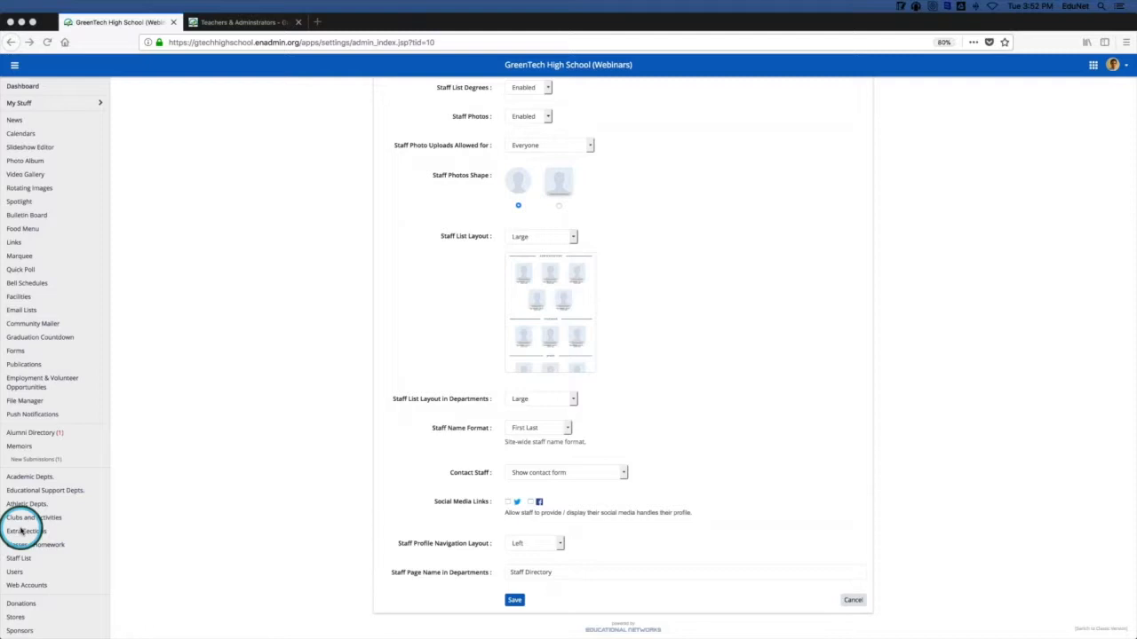
pyautogui.click(14, 572)
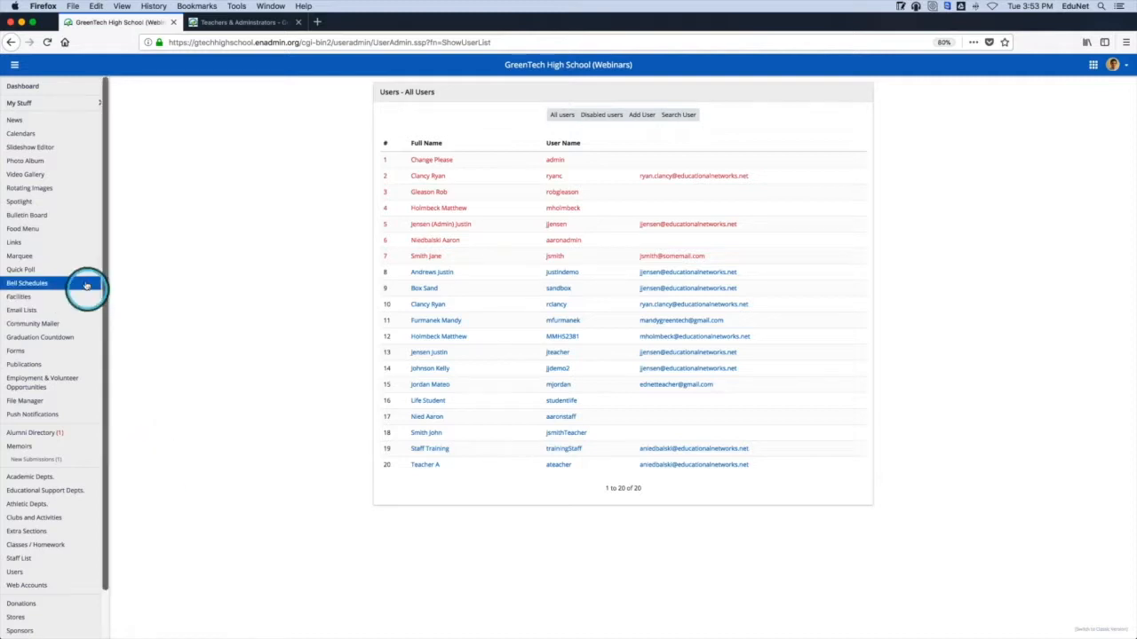
pyautogui.click(62, 103)
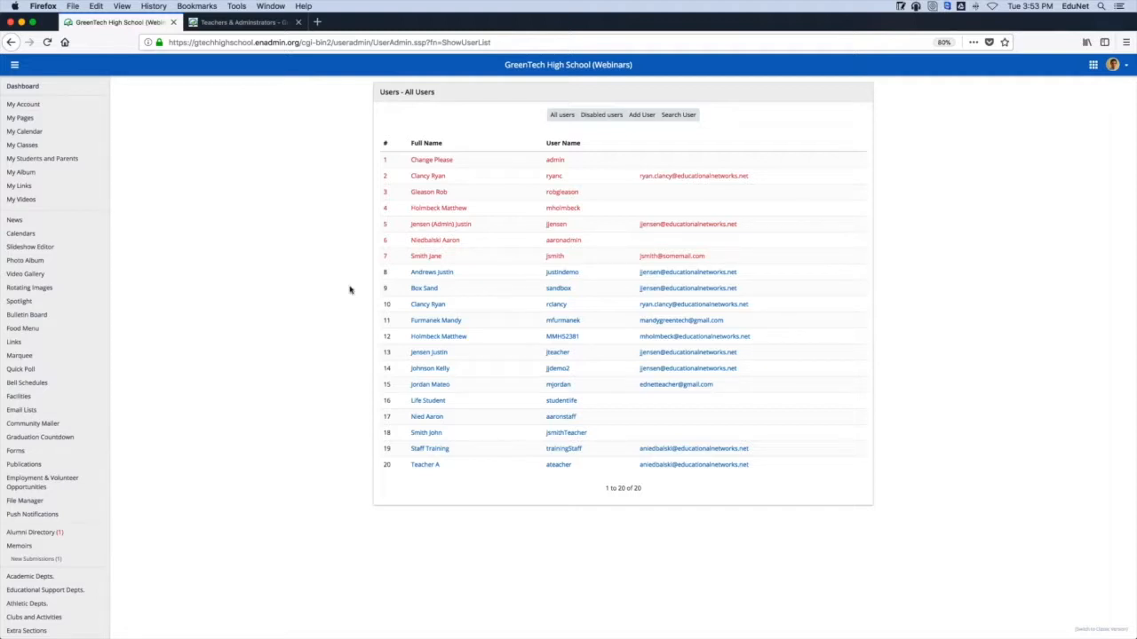
pyautogui.click(442, 388)
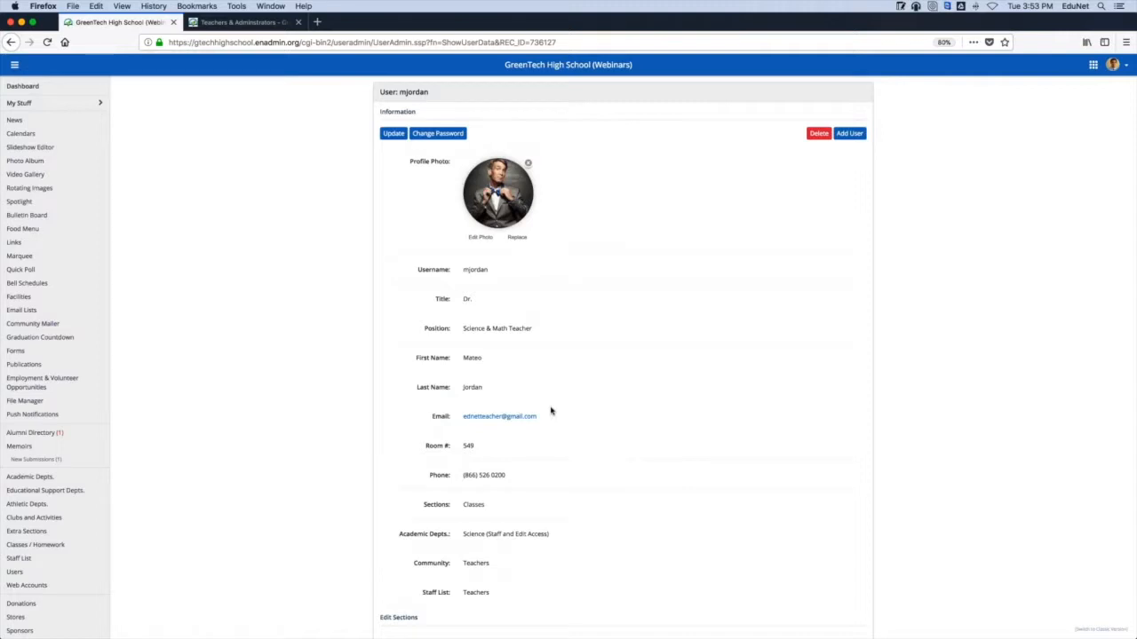
pyautogui.click(394, 134)
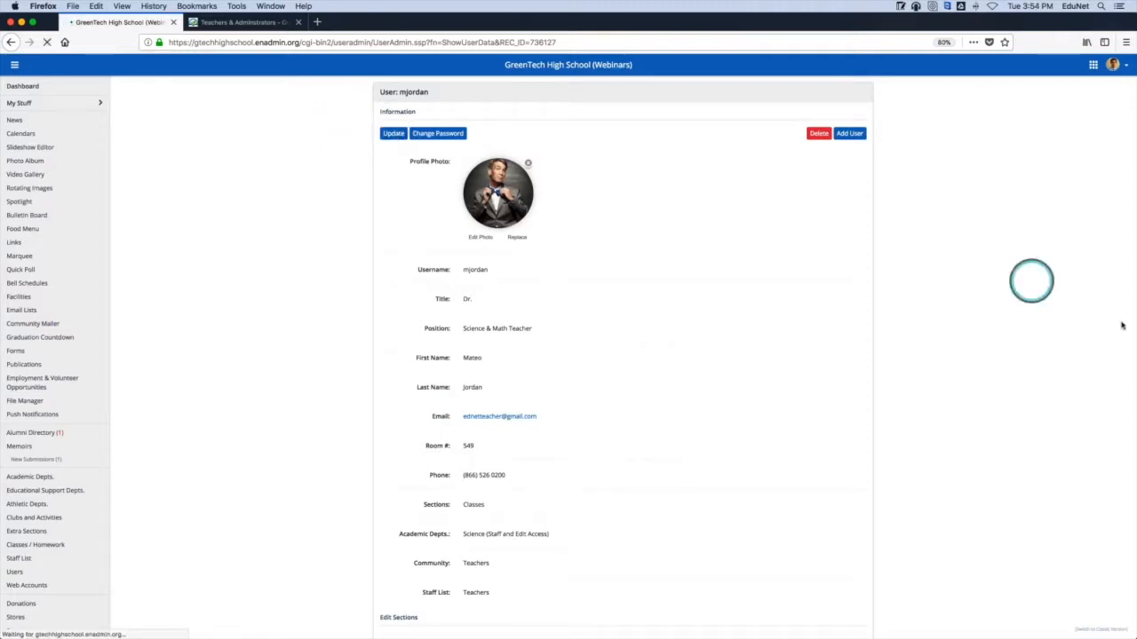
# Grant the teacher module access privileges for Photo Album and for News and Announcements
pyautogui.scroll(-1, 582, 132)
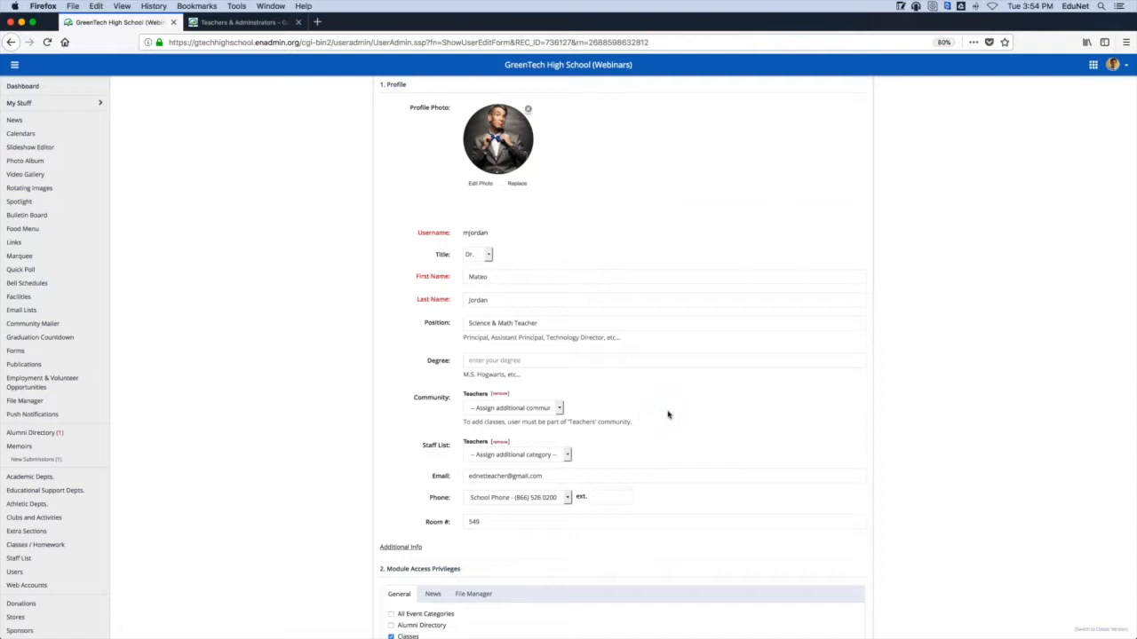
pyautogui.scroll(-5, 669, 415)
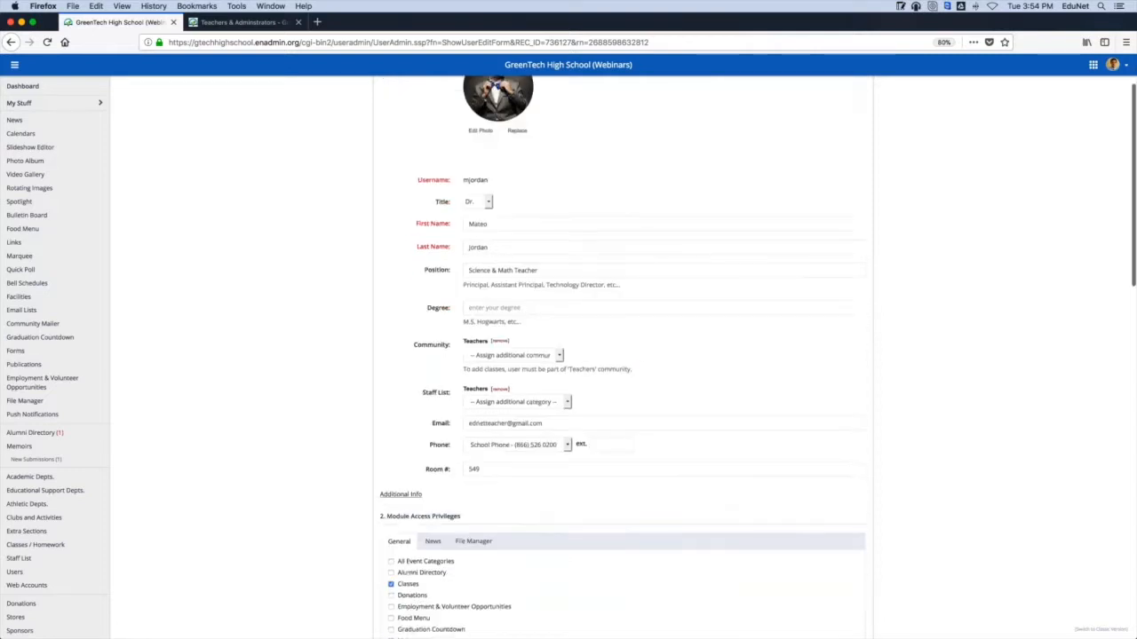
pyautogui.scroll(-3, 669, 415)
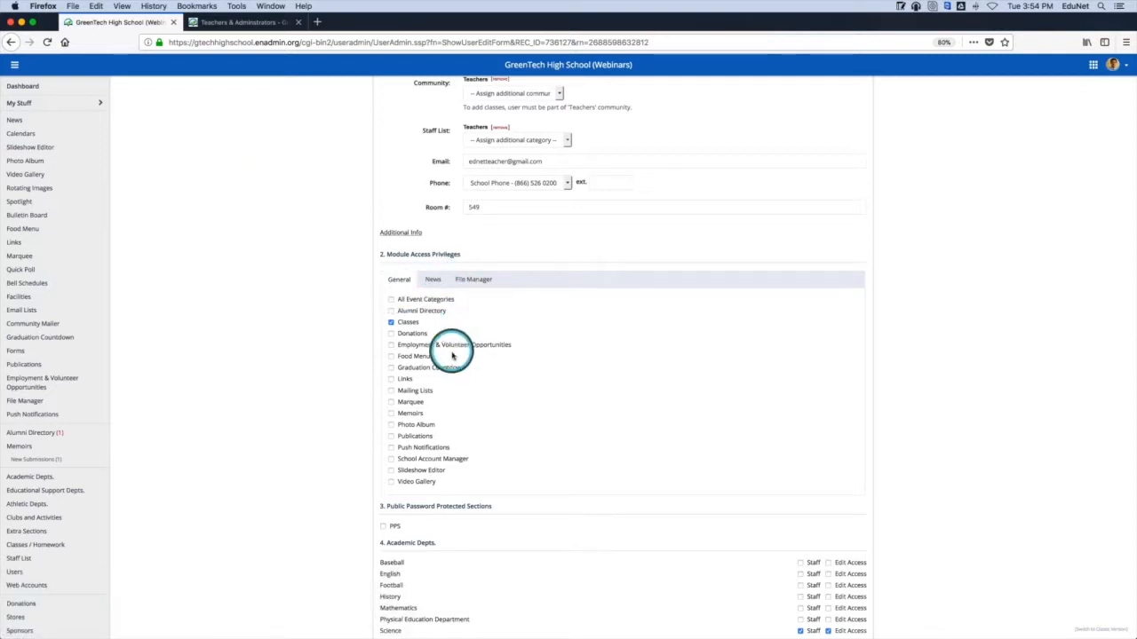
pyautogui.click(390, 427)
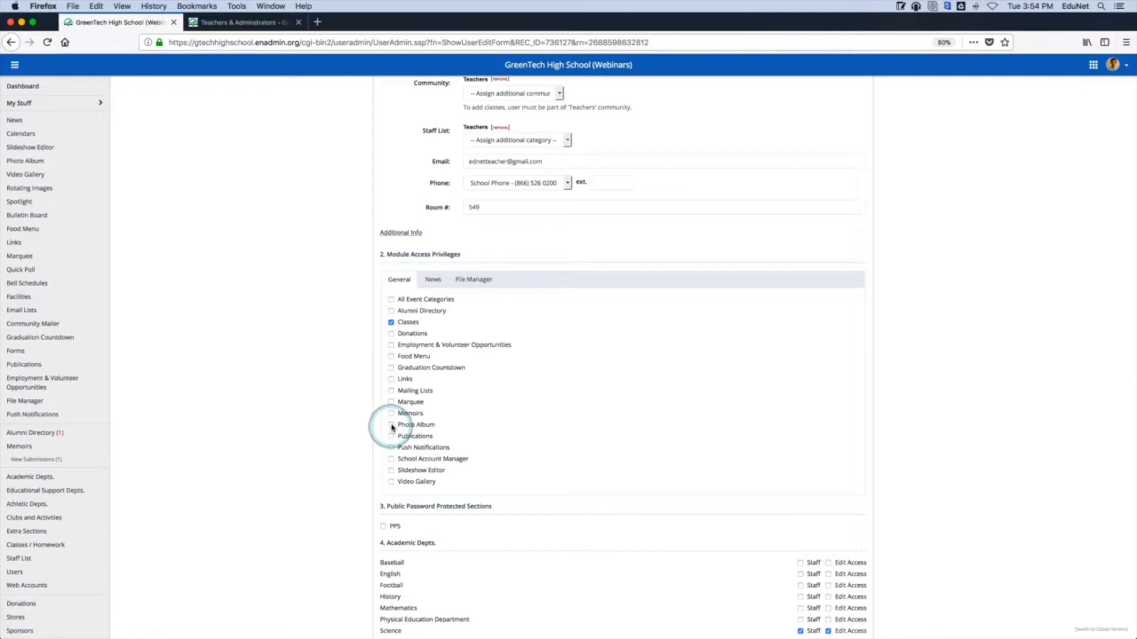
pyautogui.click(433, 281)
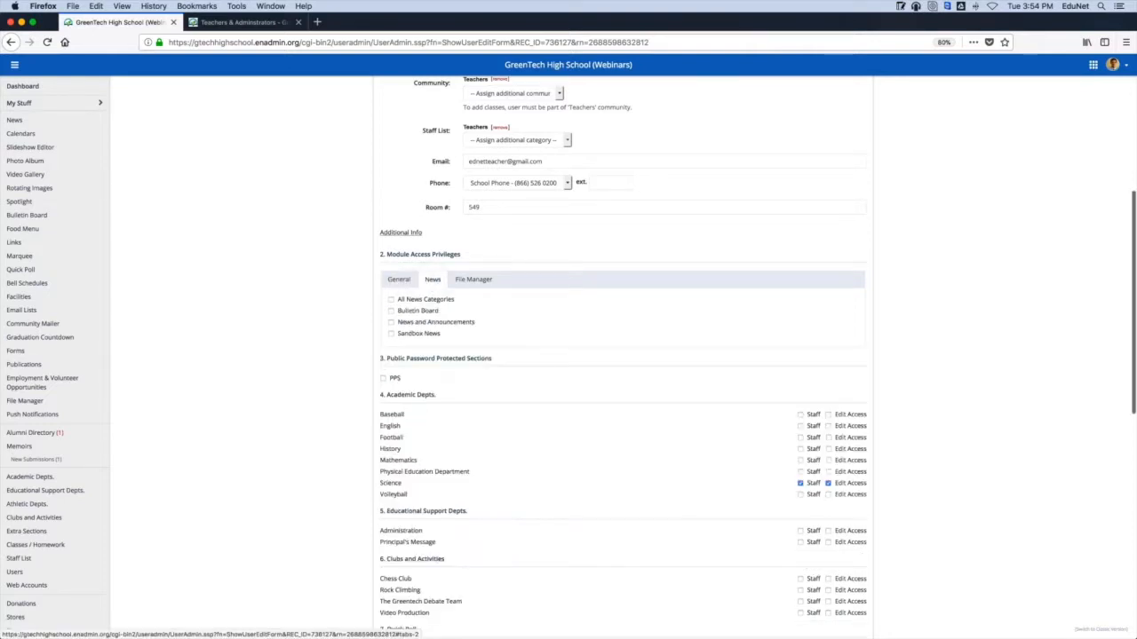
pyautogui.click(391, 323)
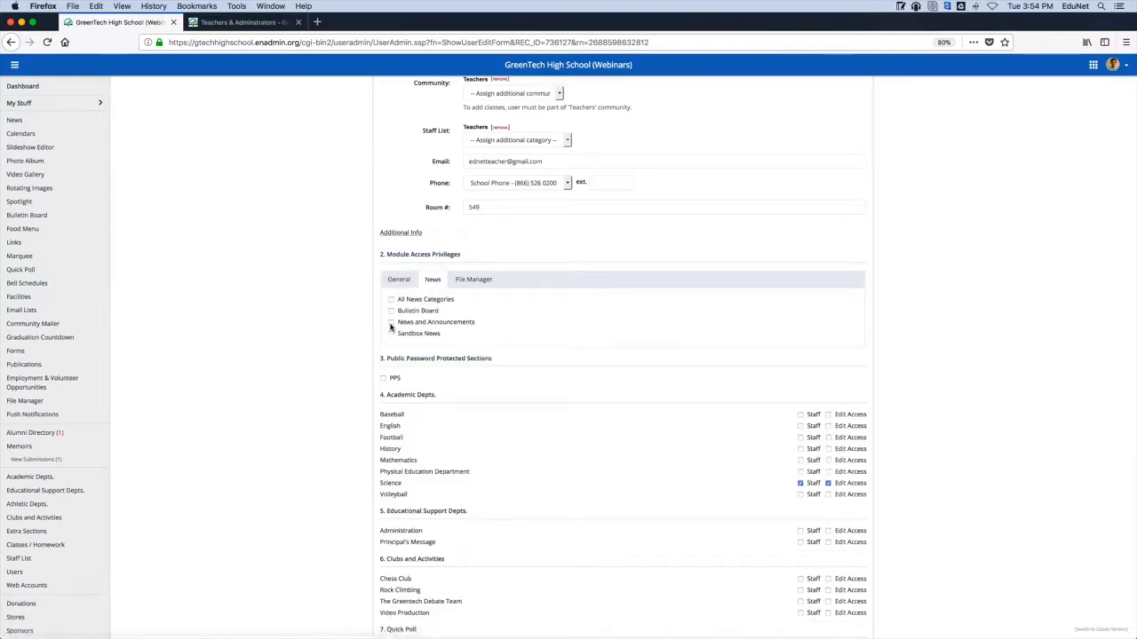
pyautogui.click(398, 280)
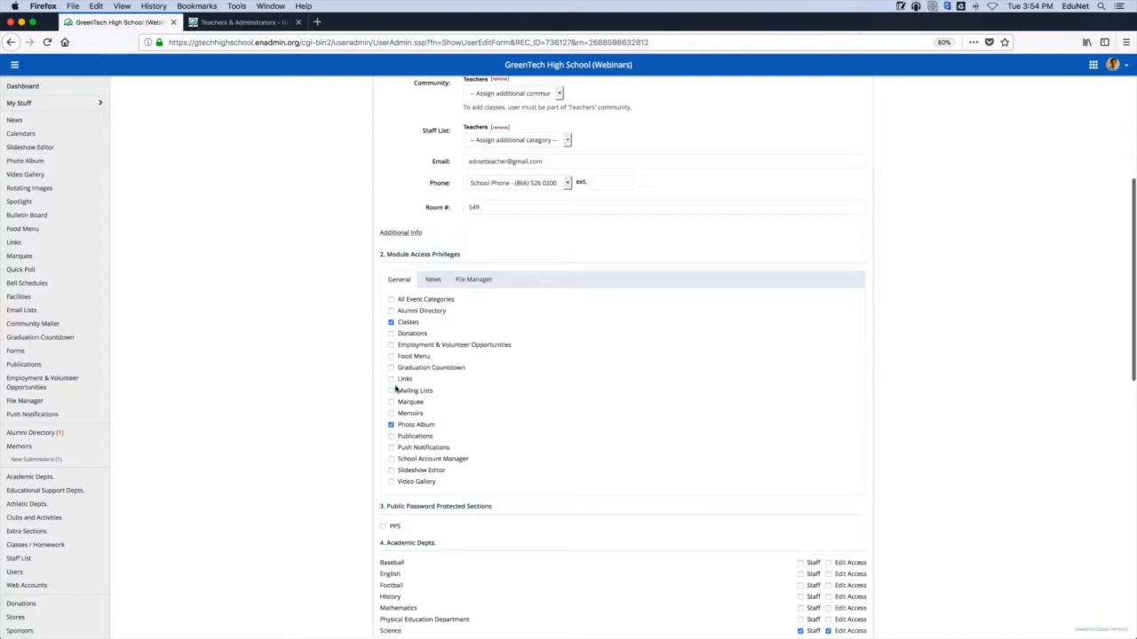
pyautogui.click(436, 281)
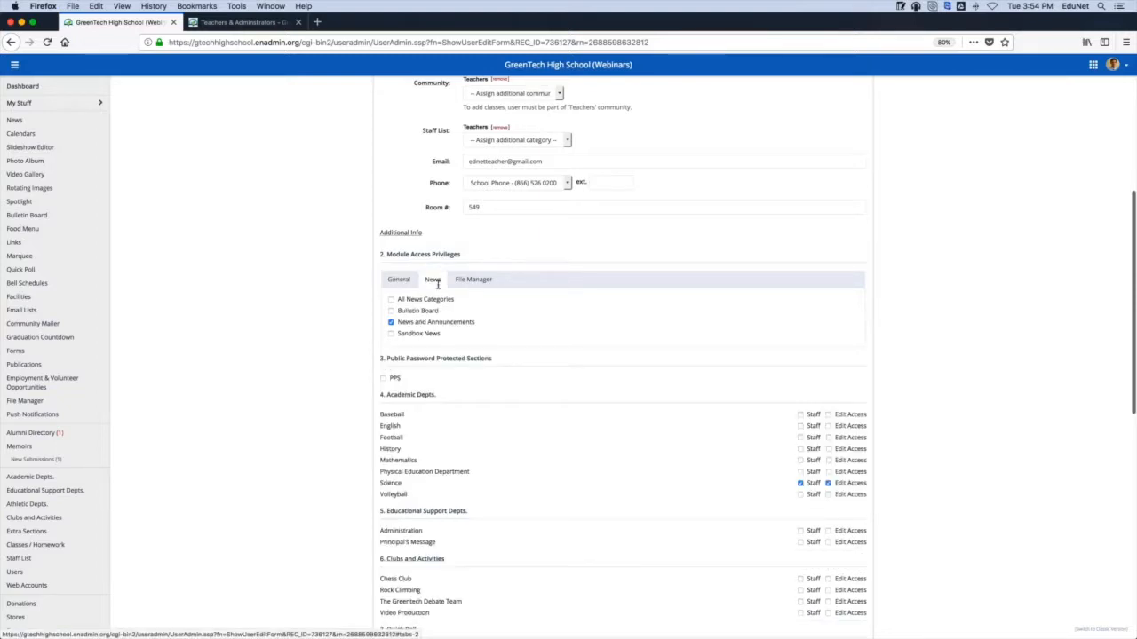
# Return to the start of the teacher's profile and expand My Stuff to view its personal modules
pyautogui.scroll(3, 349, 344)
pyautogui.scroll(5, 349, 344)
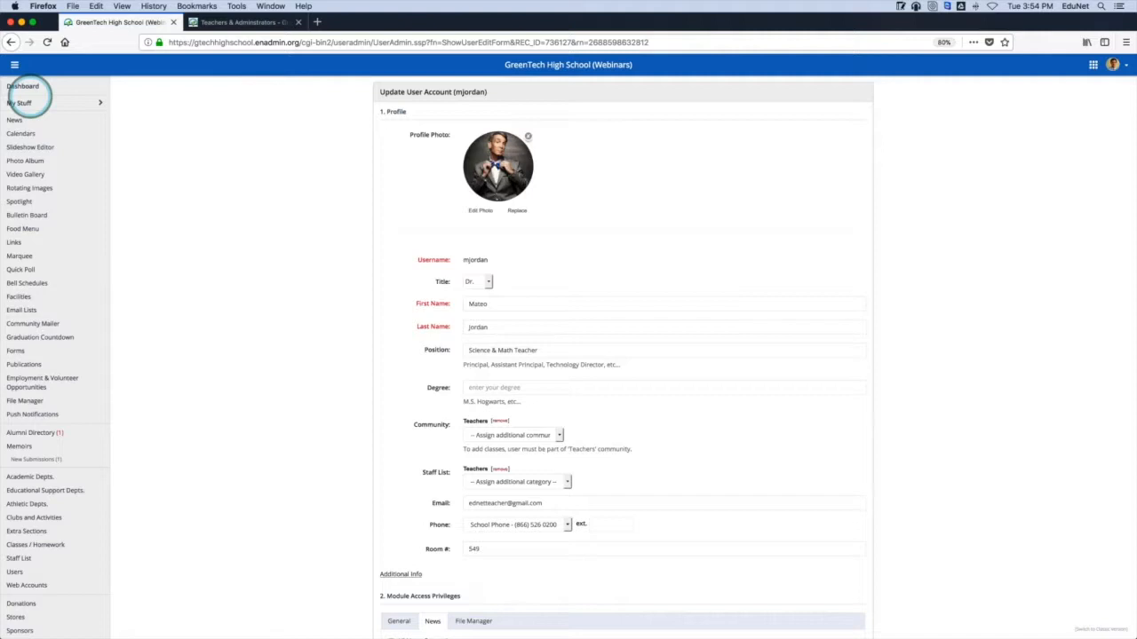
pyautogui.click(27, 103)
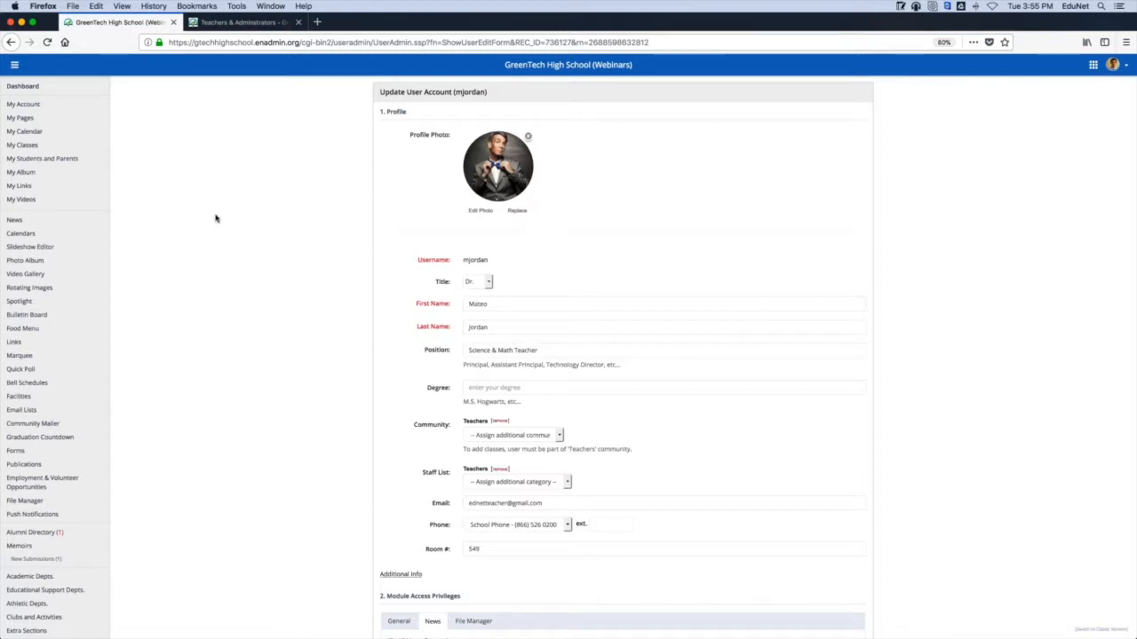
# Give the teacher Edit Access to the Video Production club and Staff status in the English department, and save the account
pyautogui.scroll(-2, 222, 220)
pyautogui.scroll(-6, 222, 220)
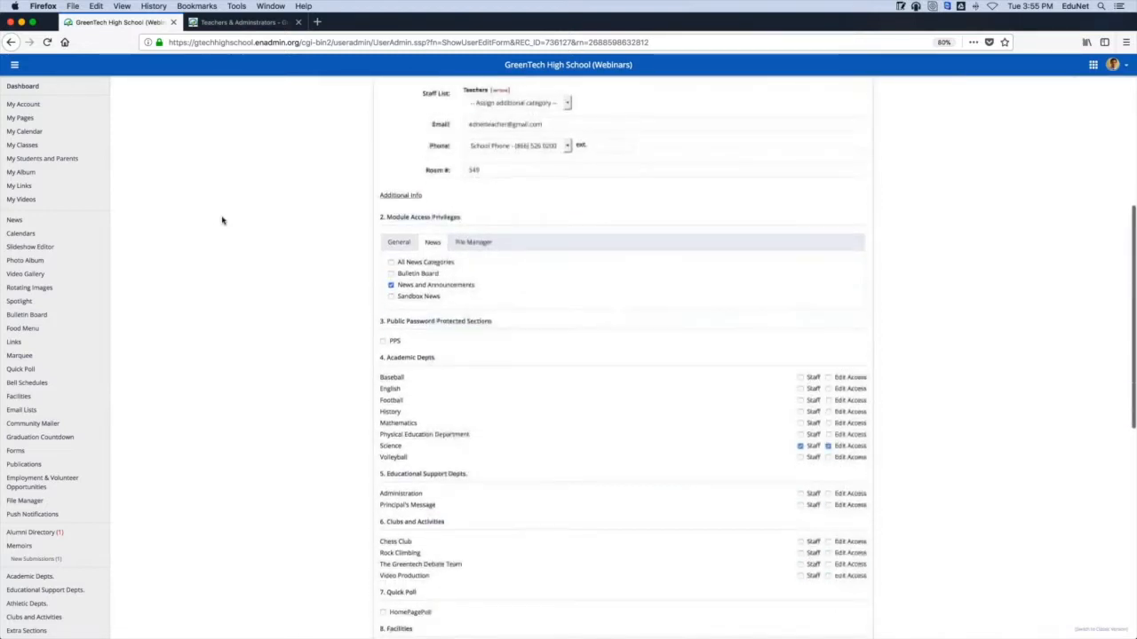
pyautogui.scroll(-3, 222, 220)
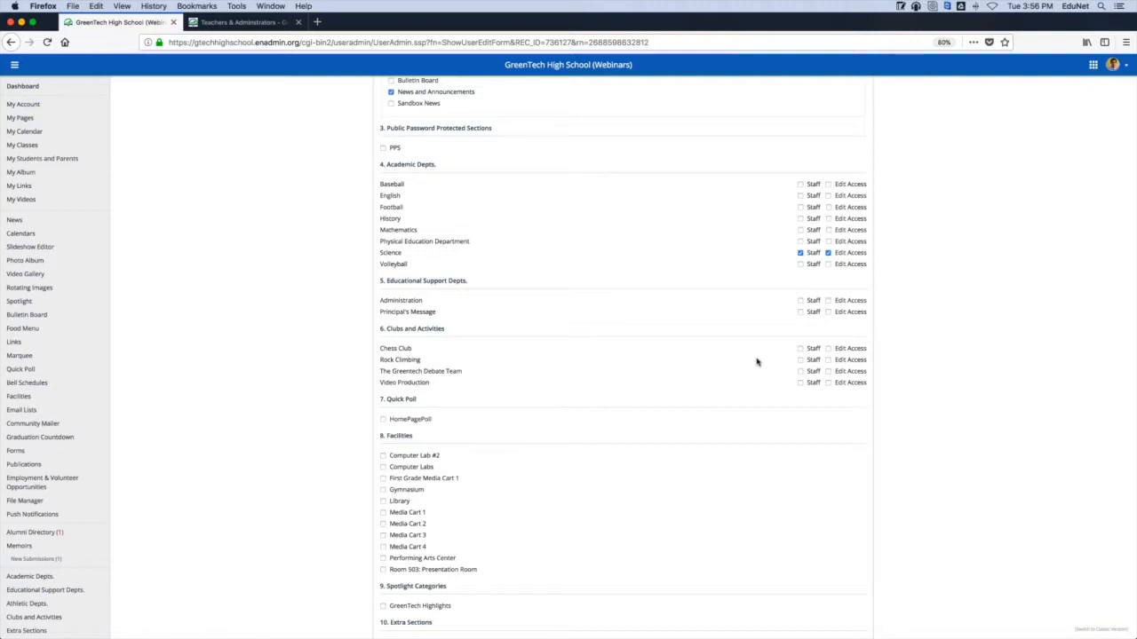
pyautogui.click(829, 382)
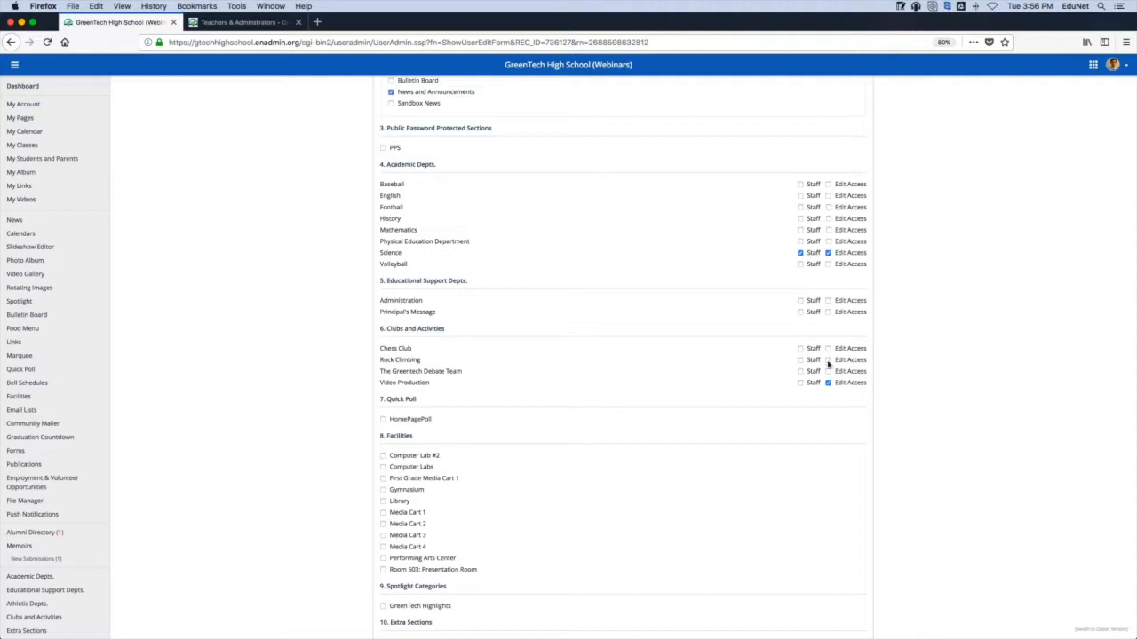
pyautogui.click(799, 197)
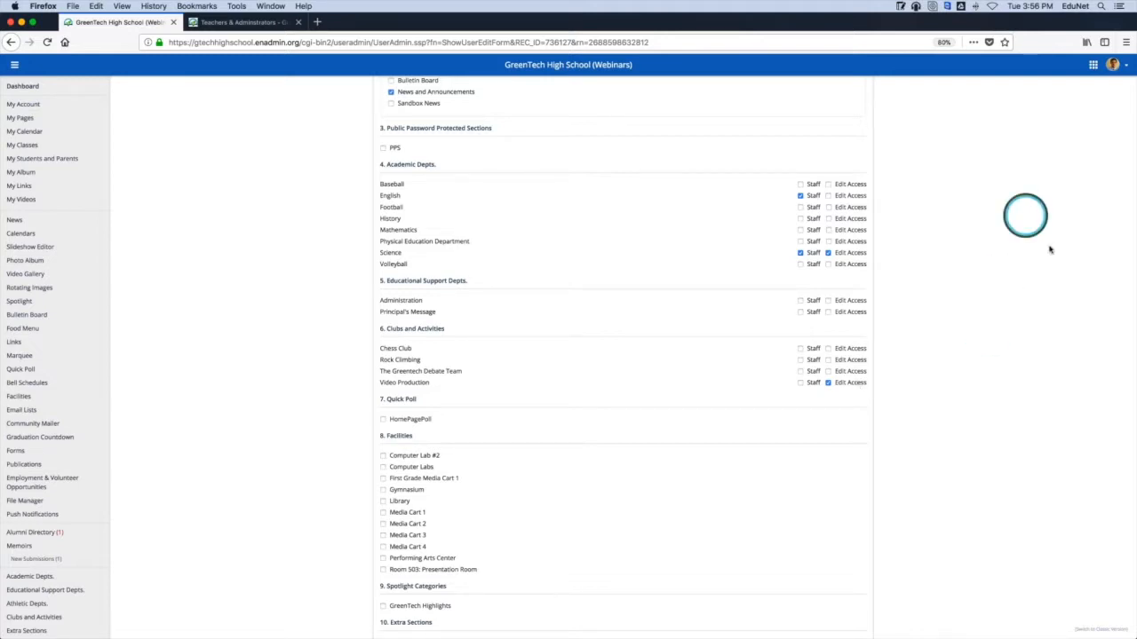
pyautogui.scroll(-5, 994, 206)
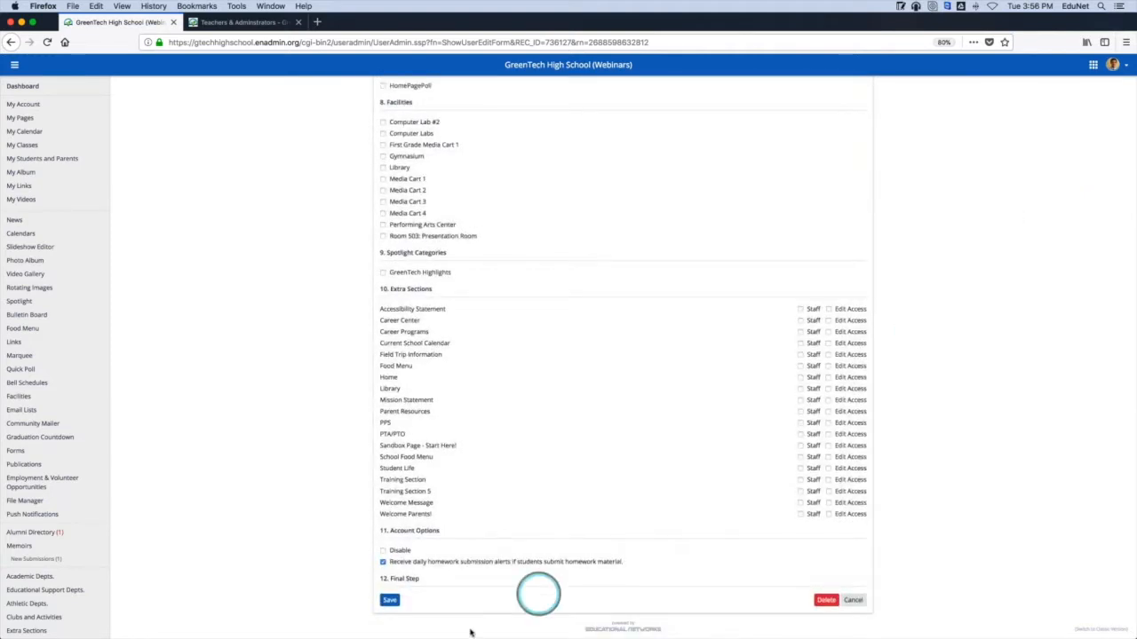
pyautogui.click(390, 601)
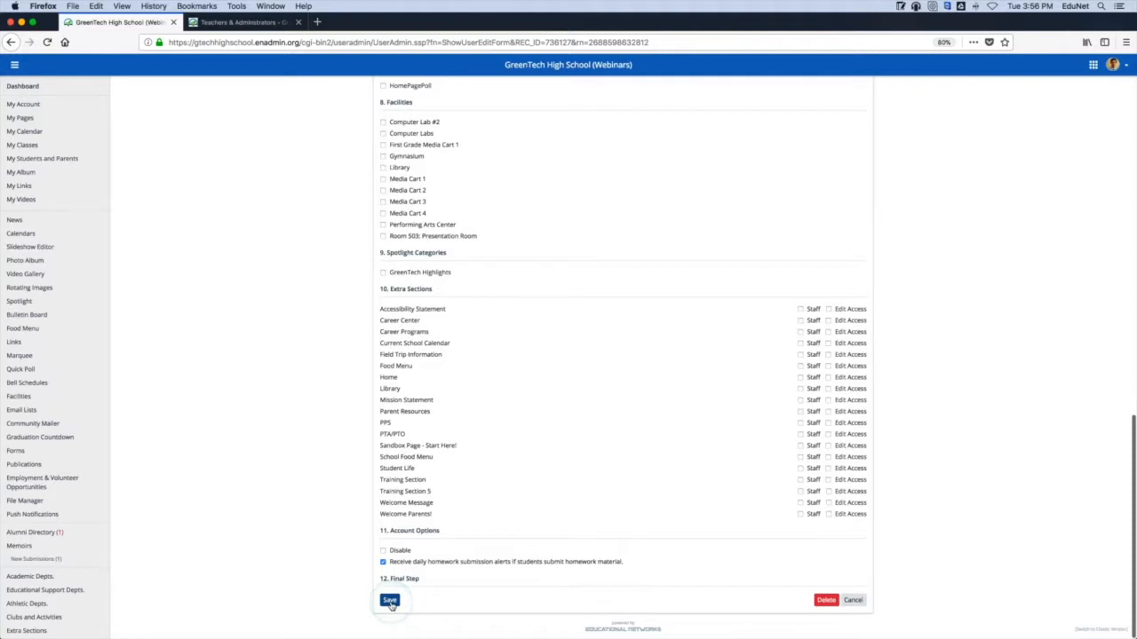
pyautogui.click(391, 602)
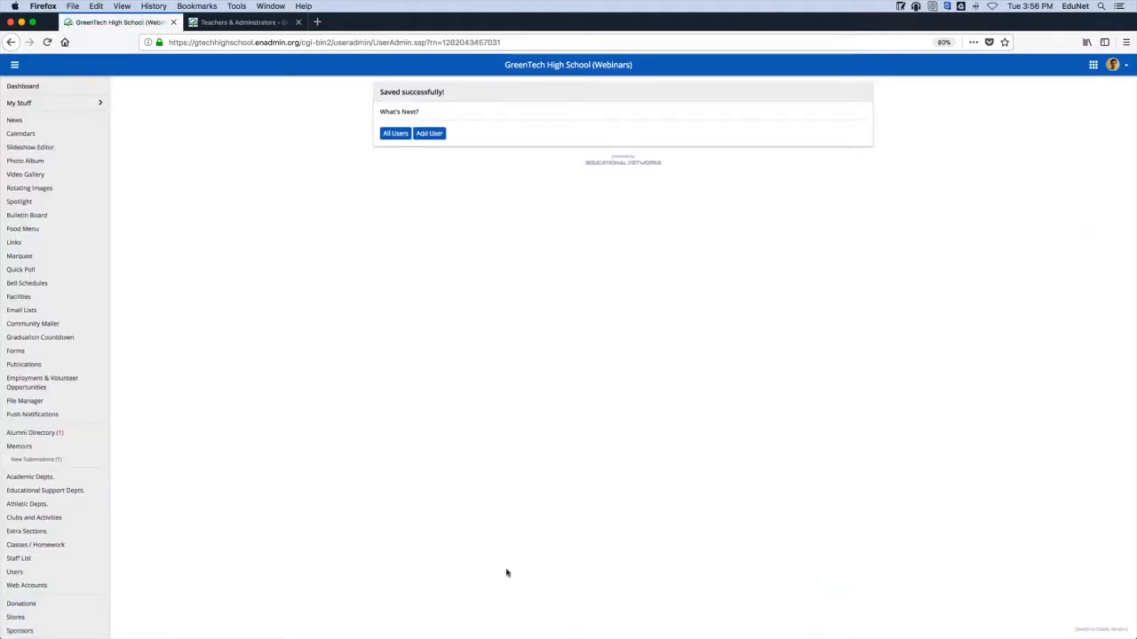
# Open a blank Add User Account form from the Users list and look through its profile and module access fields
pyautogui.scroll(-2, 83, 537)
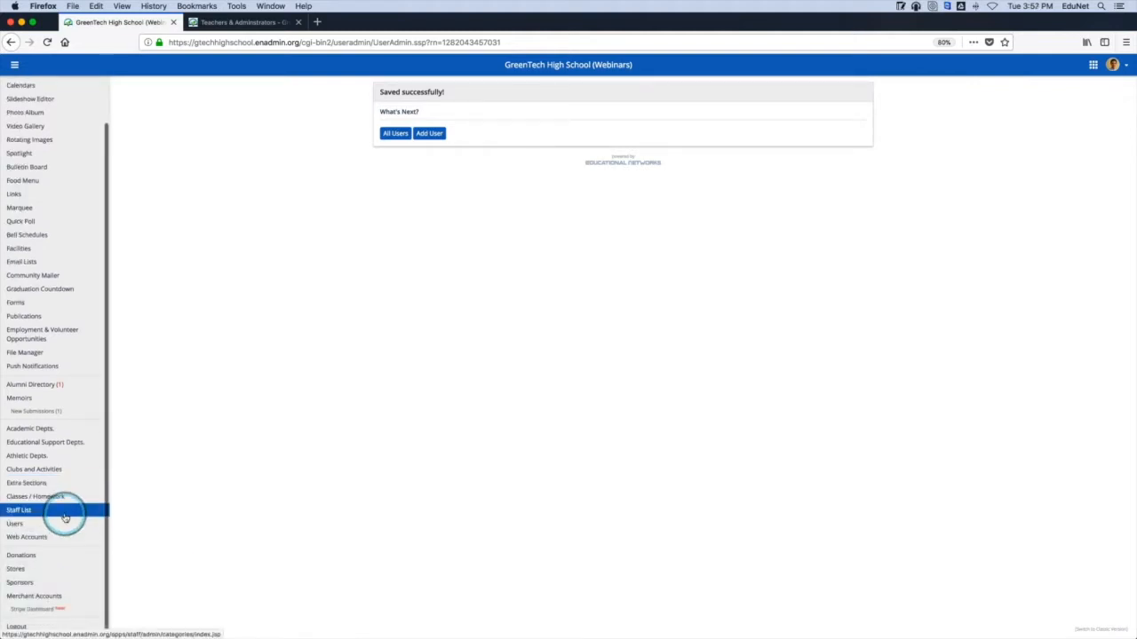
pyautogui.click(61, 524)
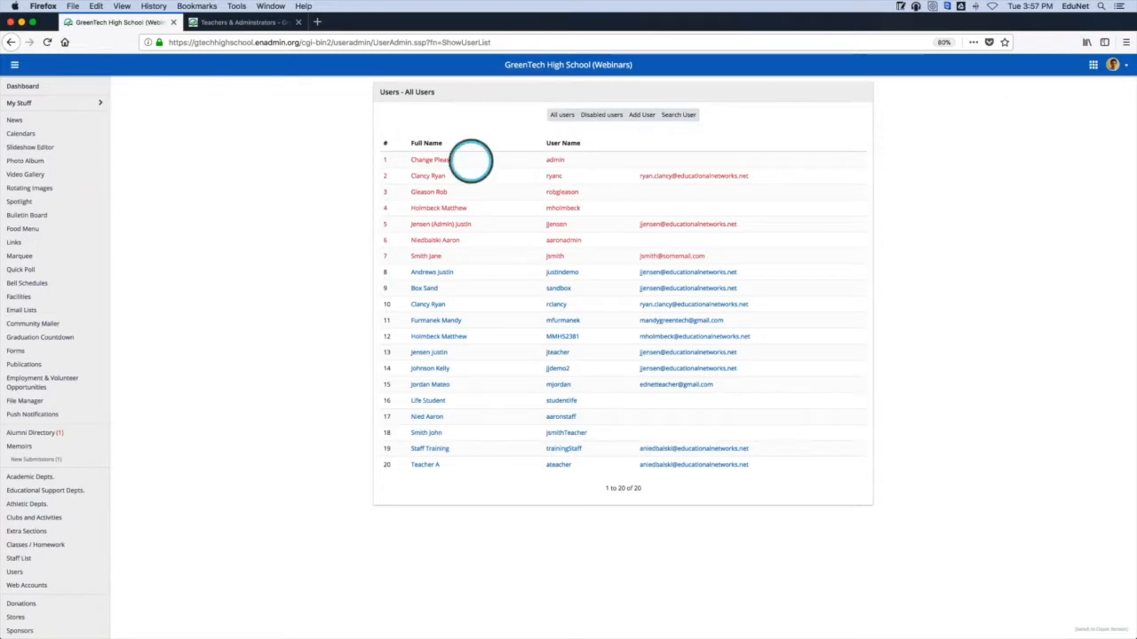
pyautogui.click(635, 114)
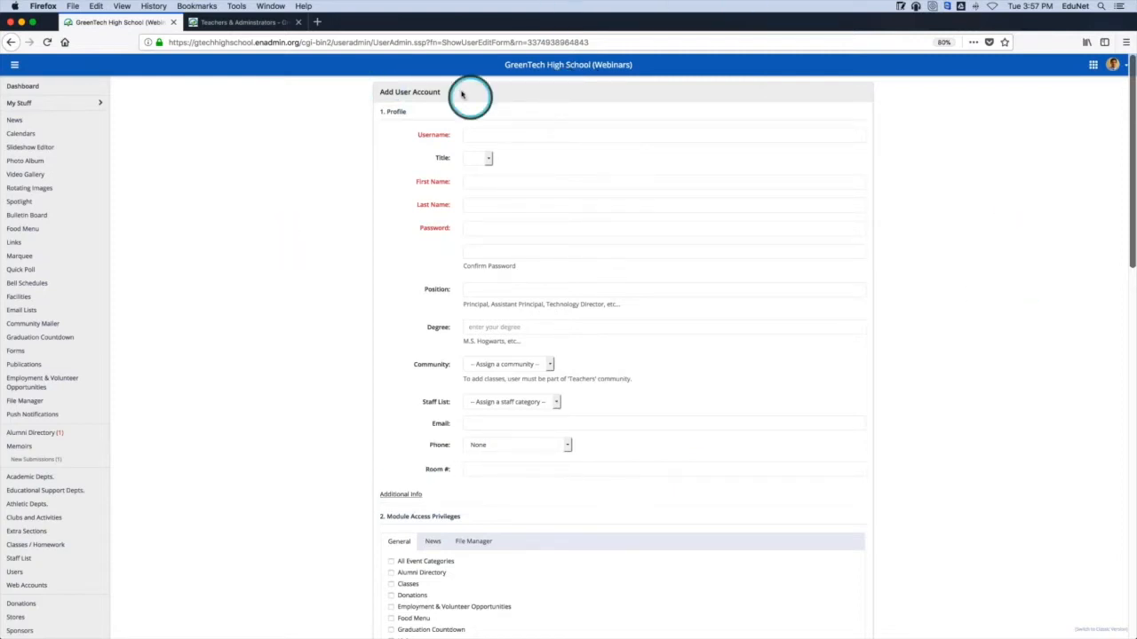
pyautogui.scroll(-1, 455, 94)
pyautogui.scroll(-5, 557, 205)
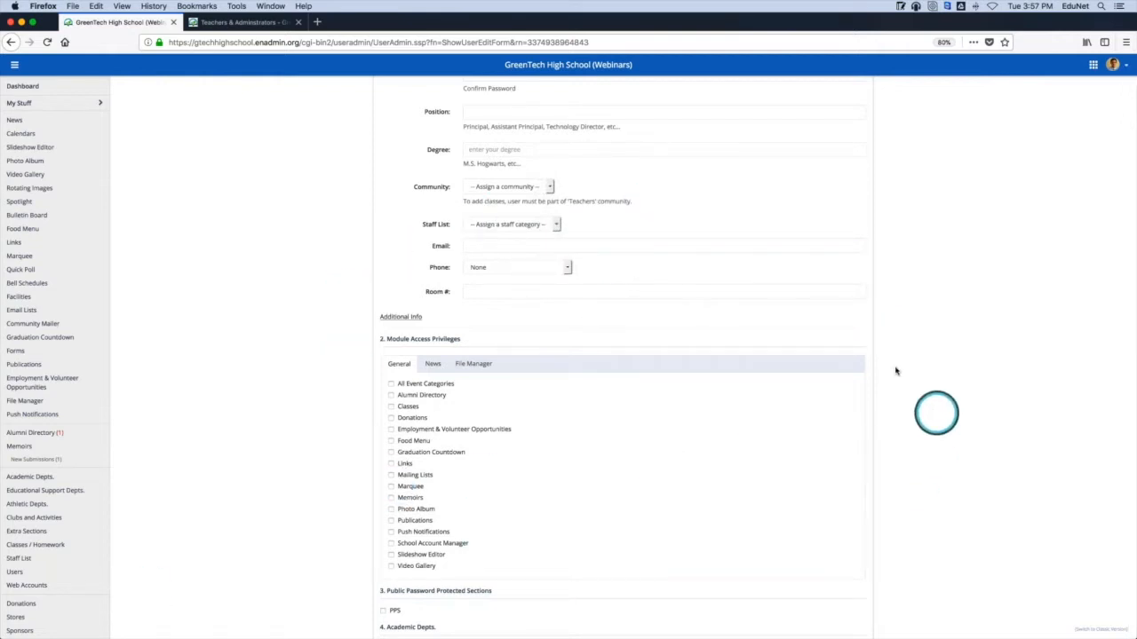
# Look through the blank user form's department, club, facility, extra section and account option fields, ending back at its Profile section
pyautogui.scroll(-8, 895, 368)
pyautogui.scroll(-1, 895, 369)
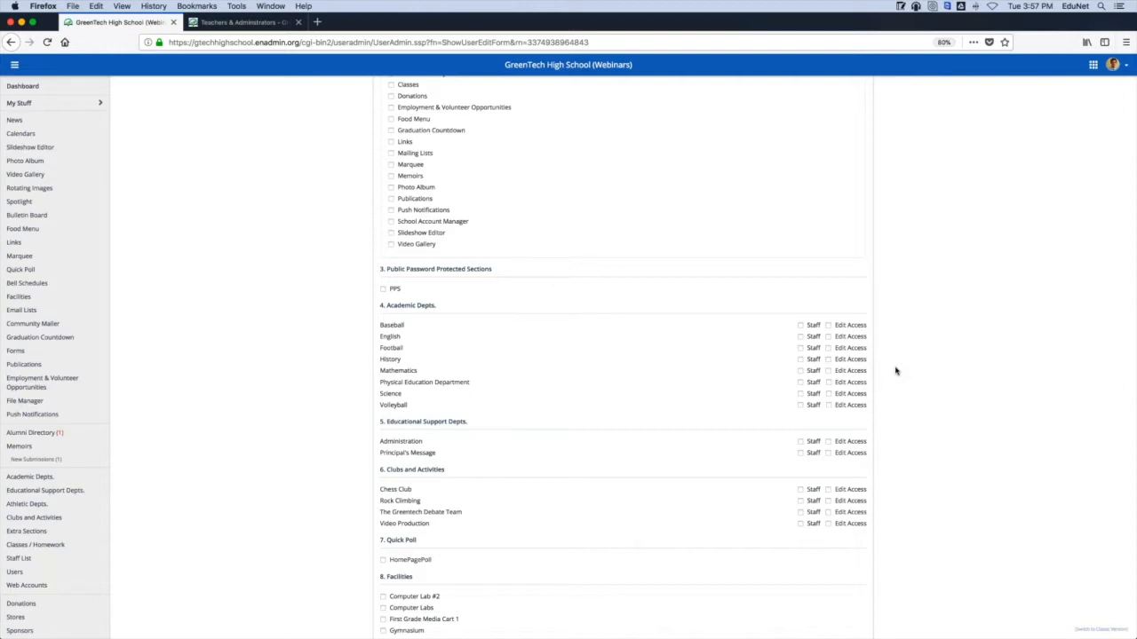
pyautogui.scroll(-10, 711, 306)
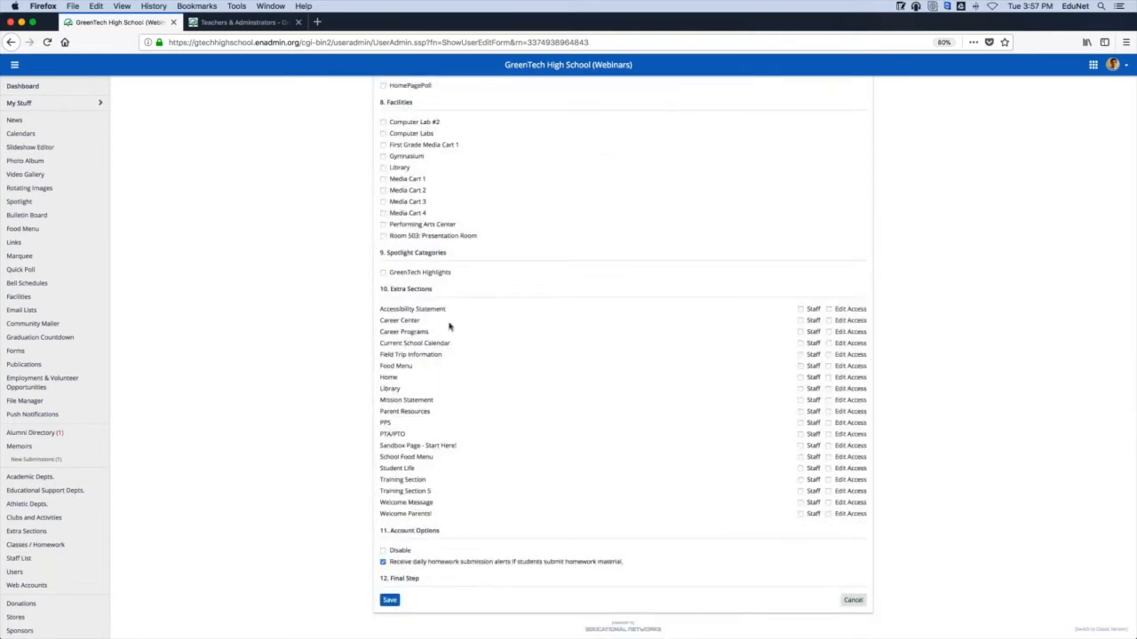
pyautogui.scroll(10, 448, 326)
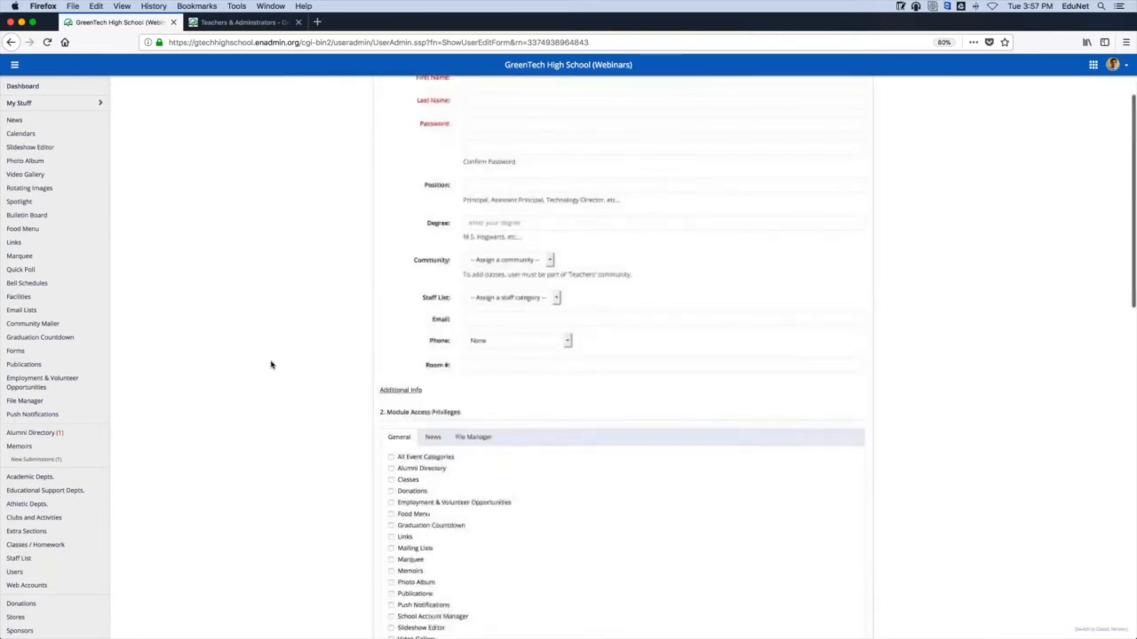
pyautogui.click(238, 194)
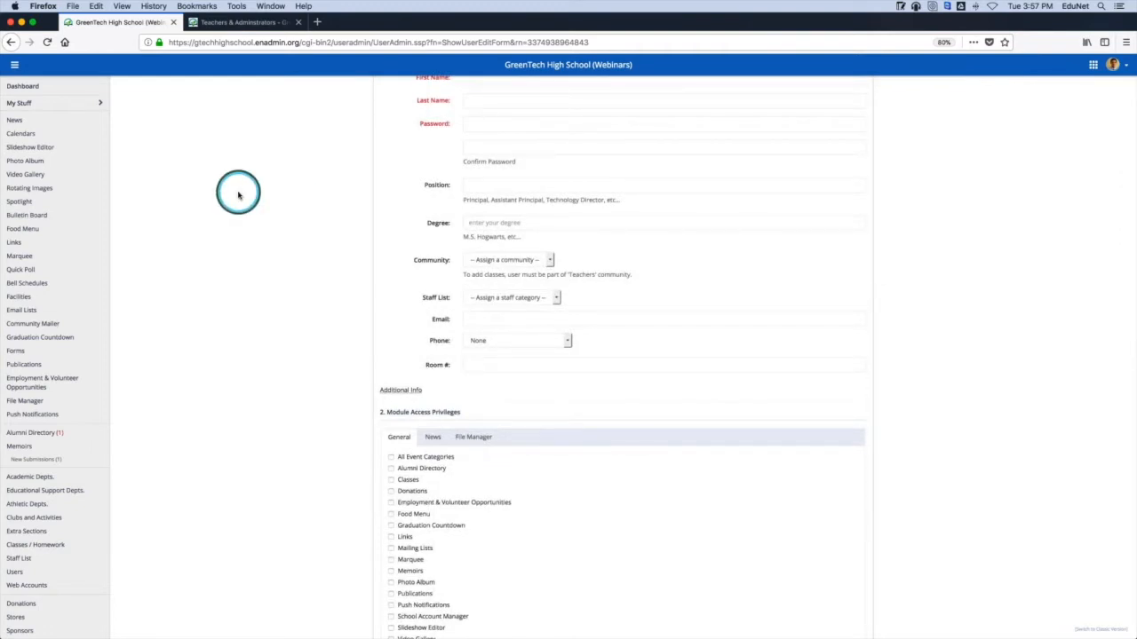
pyautogui.scroll(2, 238, 194)
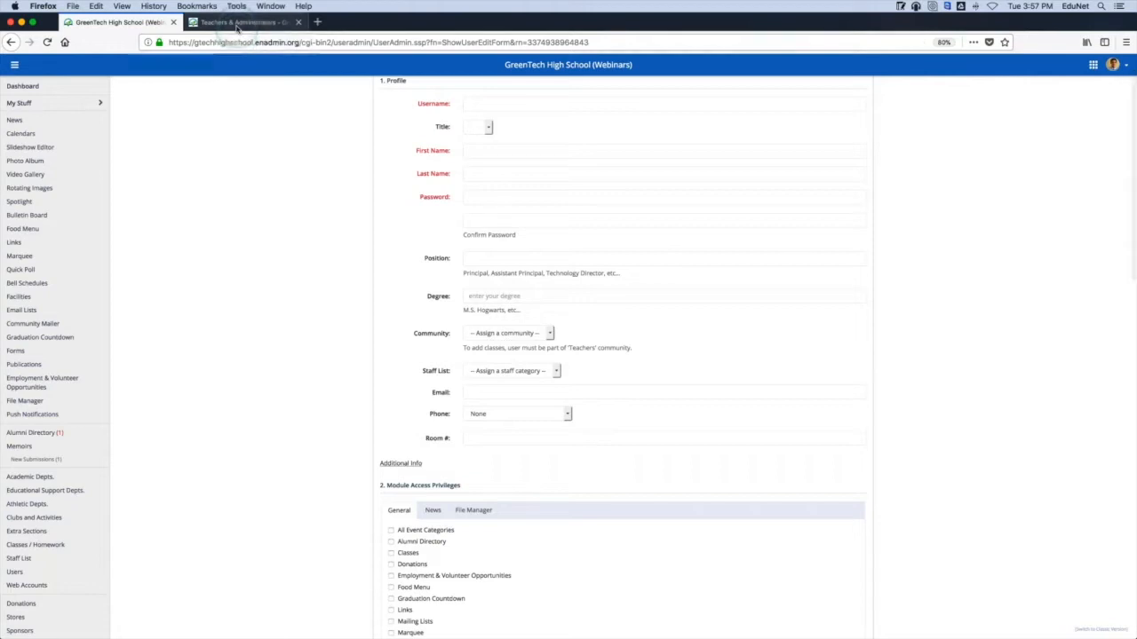
# Check the public Teachers & Adminstrators page, and return to the admin site's list of all users
pyautogui.click(237, 22)
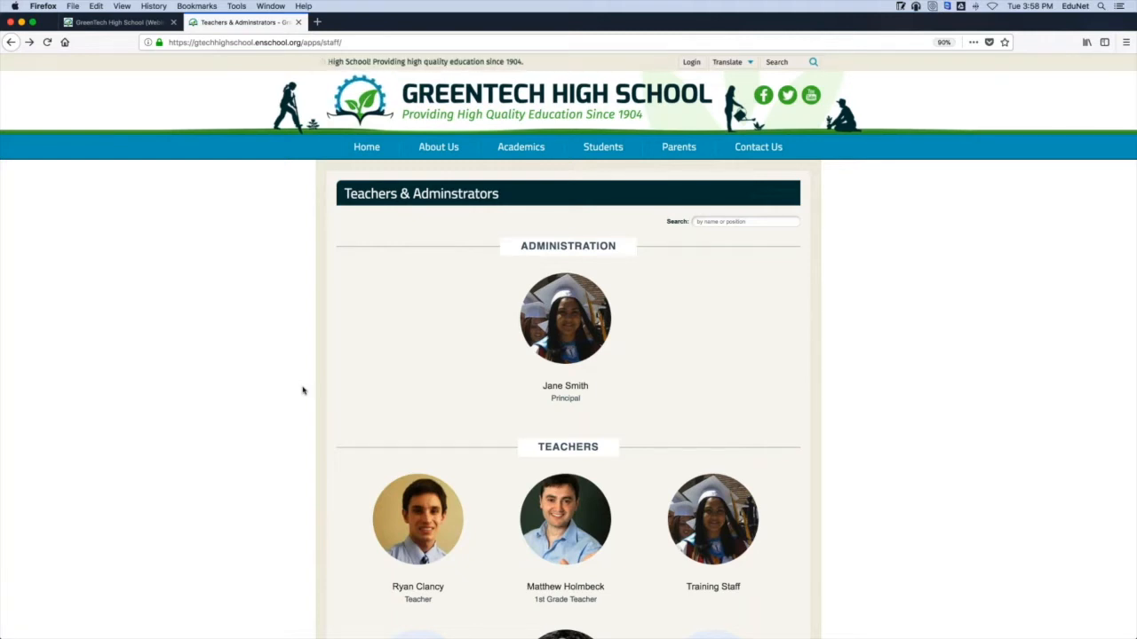
pyautogui.click(70, 22)
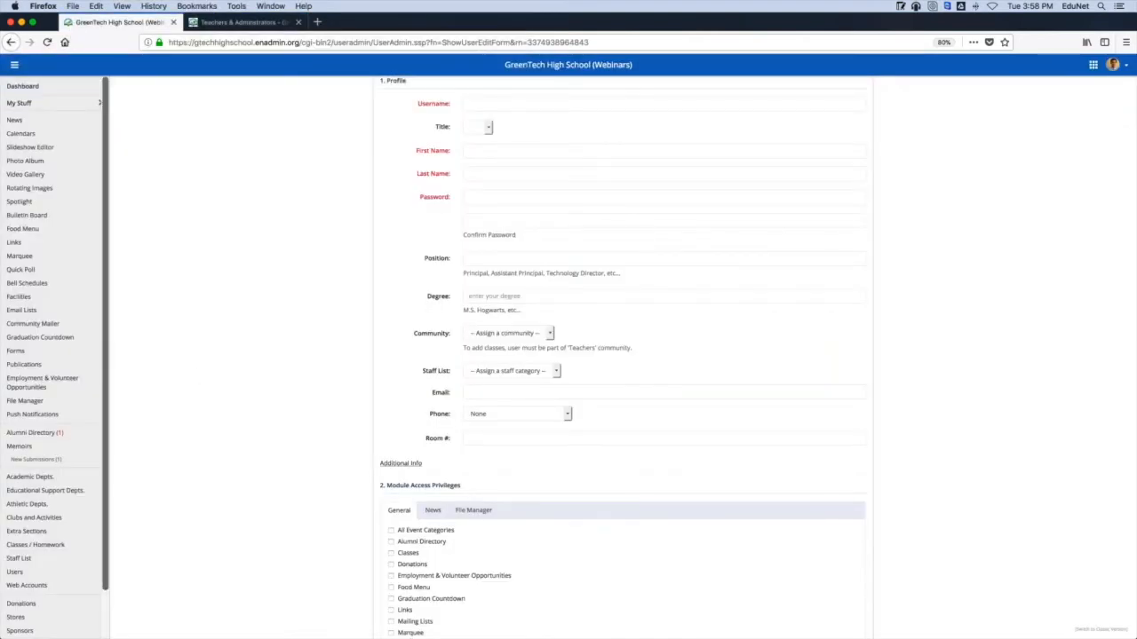
pyautogui.click(59, 571)
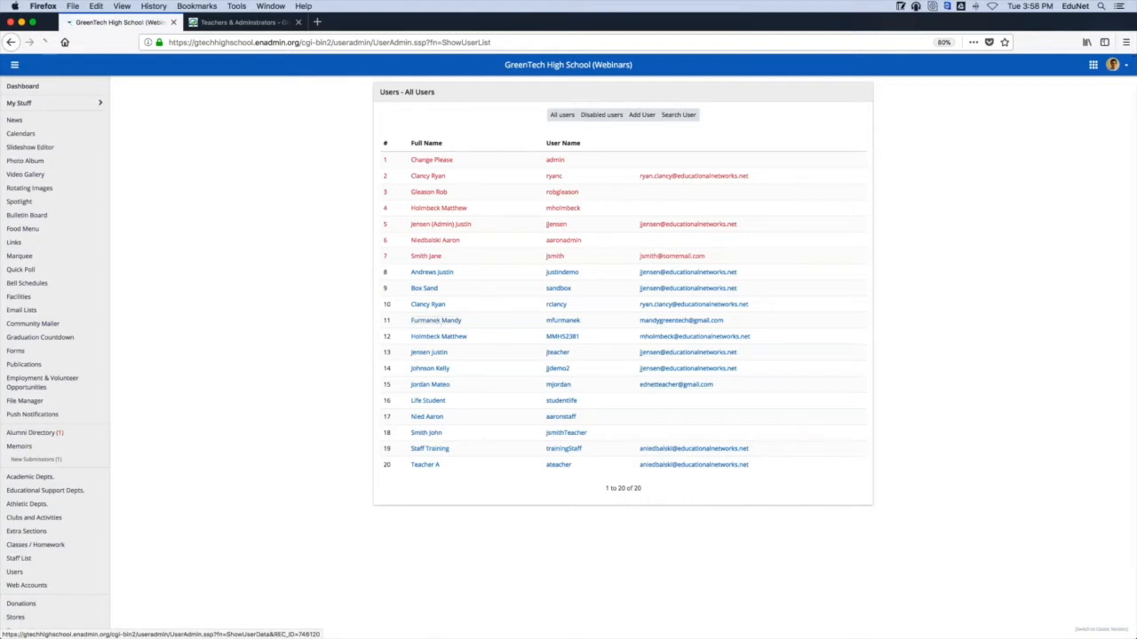
# Open the English teacher's account for editing, review its module and department access, and expand My Stuff
pyautogui.click(435, 320)
pyautogui.click(393, 133)
pyautogui.scroll(-5, 755, 251)
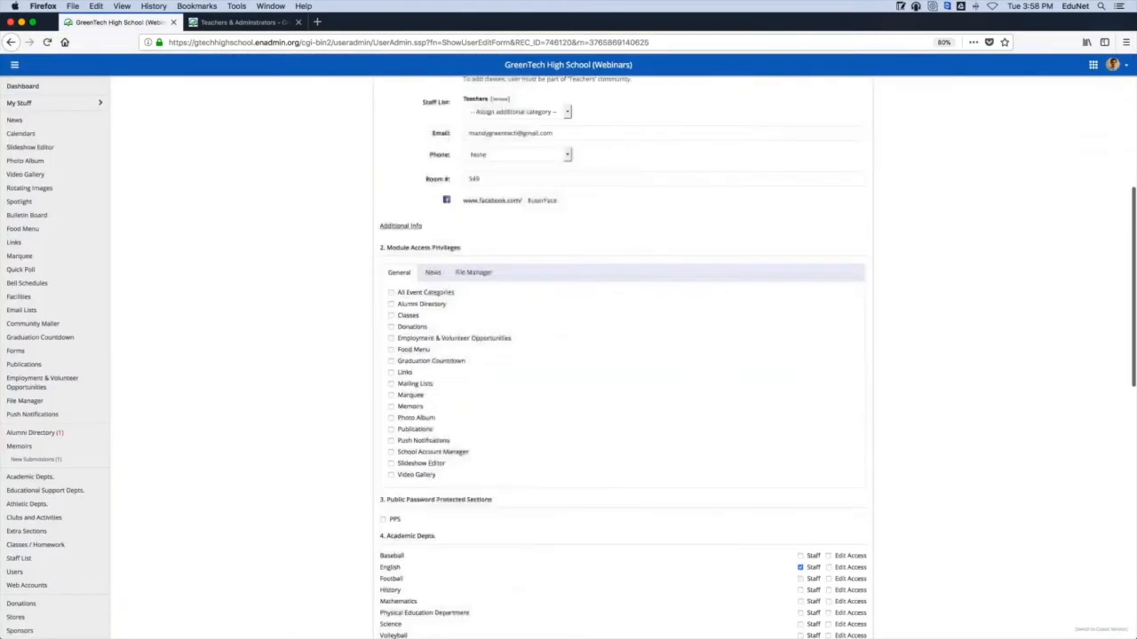
pyautogui.scroll(-2, 622, 355)
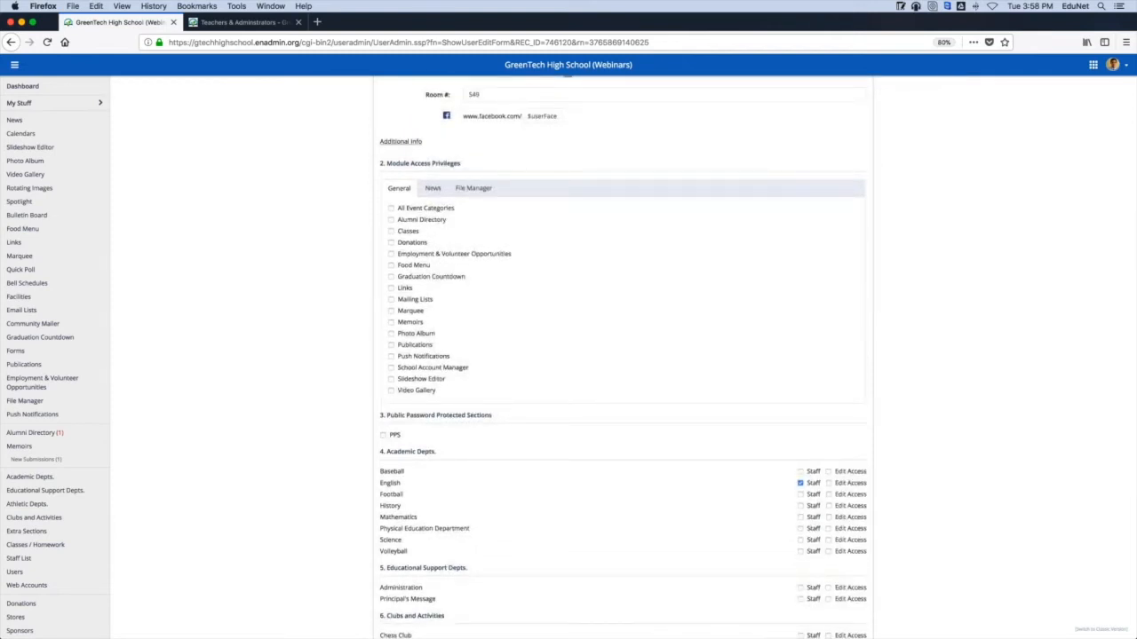
pyautogui.click(18, 103)
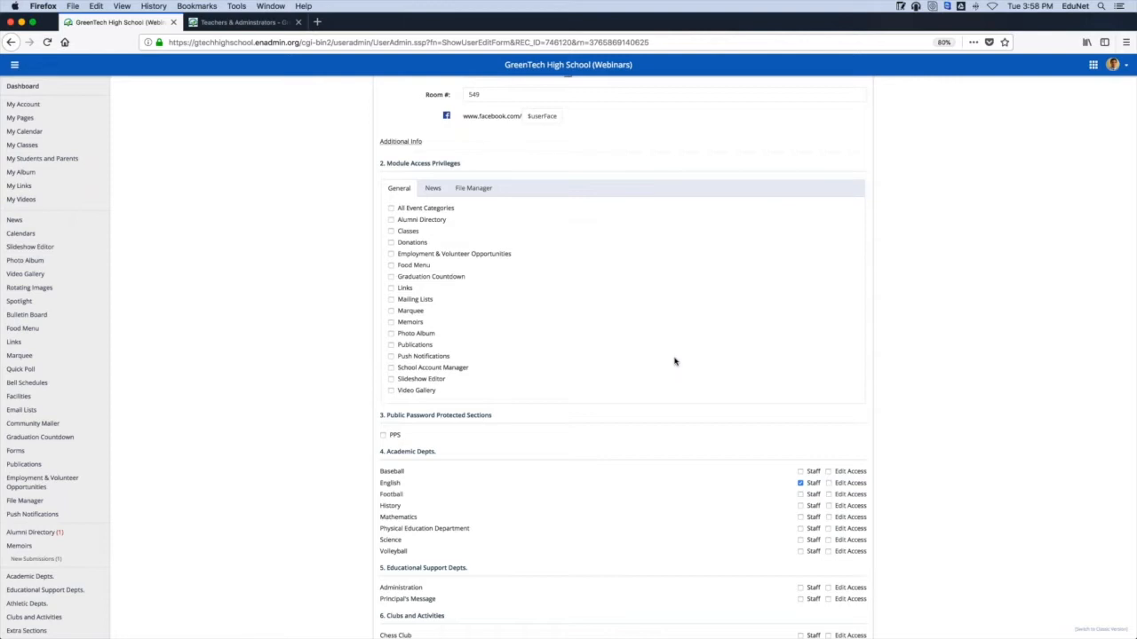
pyautogui.moveTo(531, 636)
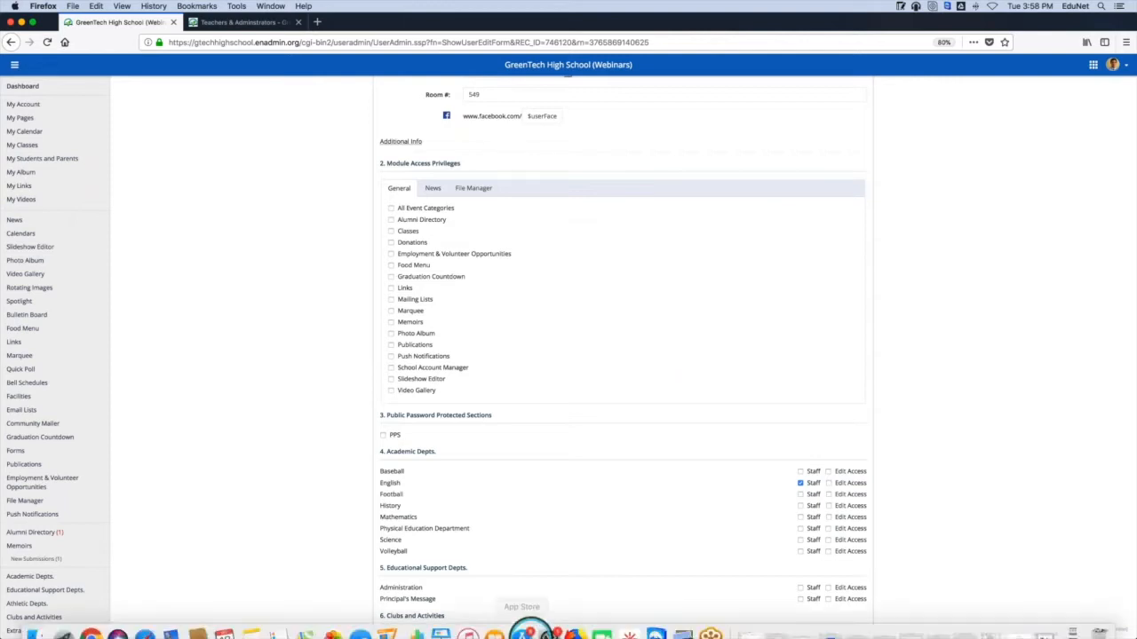
pyautogui.click(1076, 623)
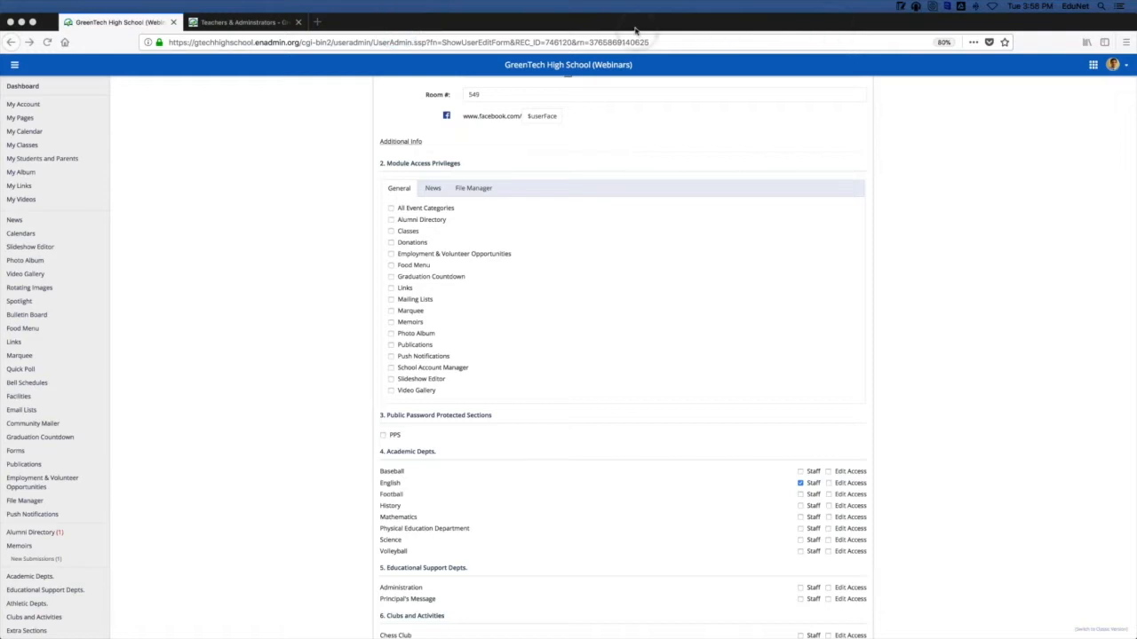
# Go to the Help Desk and open a blank Create A Ticket form
pyautogui.click(1094, 68)
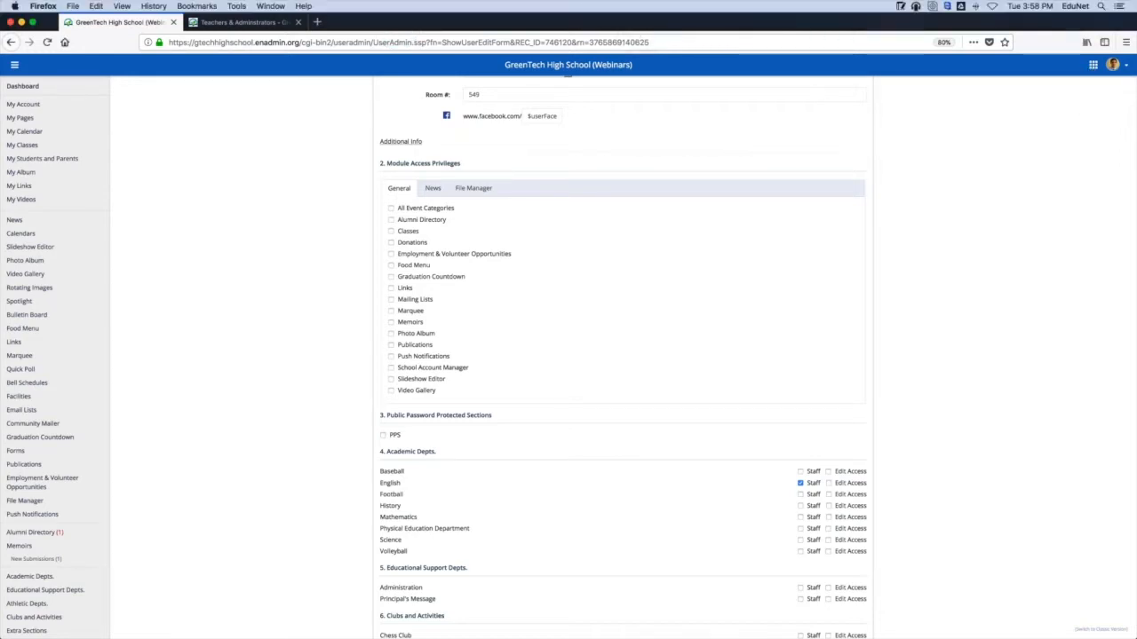
pyautogui.click(1094, 68)
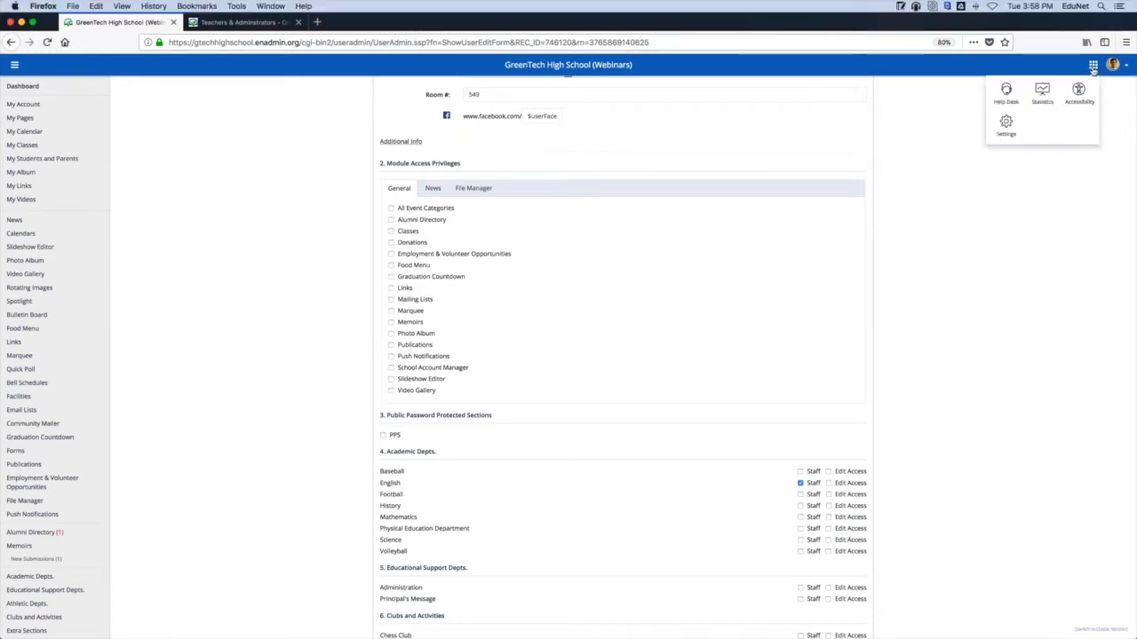
pyautogui.click(1010, 94)
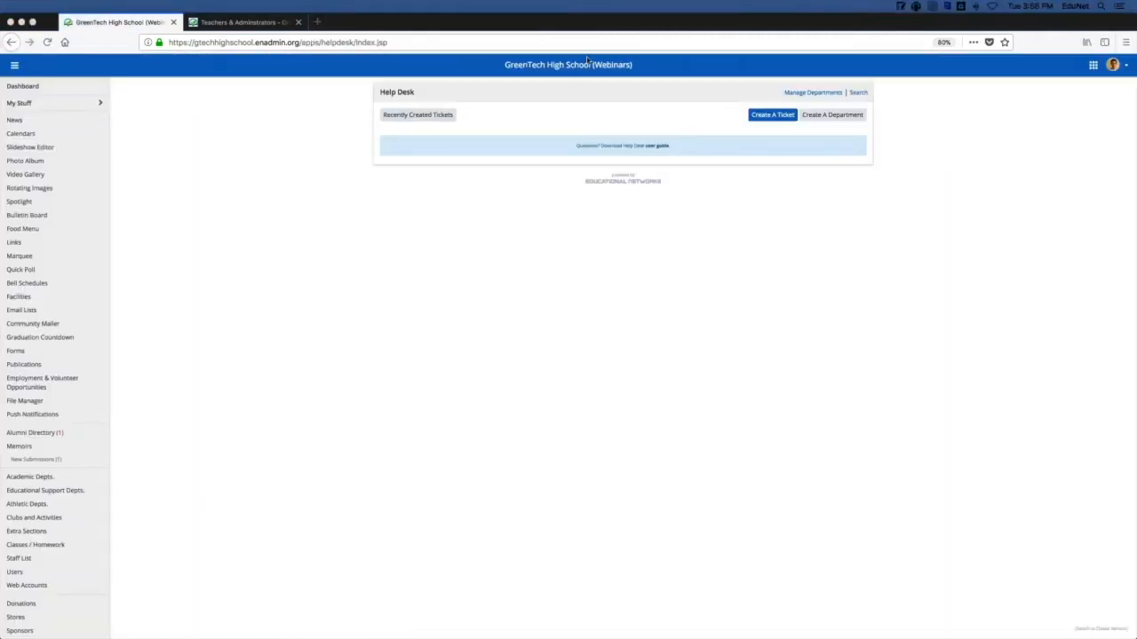
pyautogui.click(773, 115)
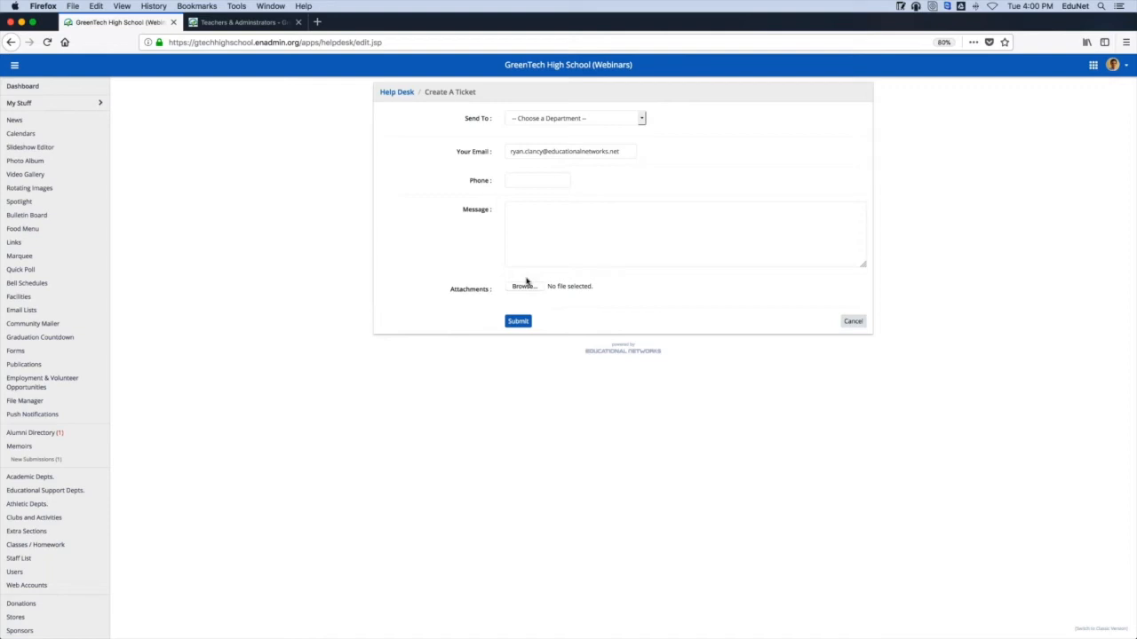
pyautogui.click(903, 5)
pyautogui.click(817, 31)
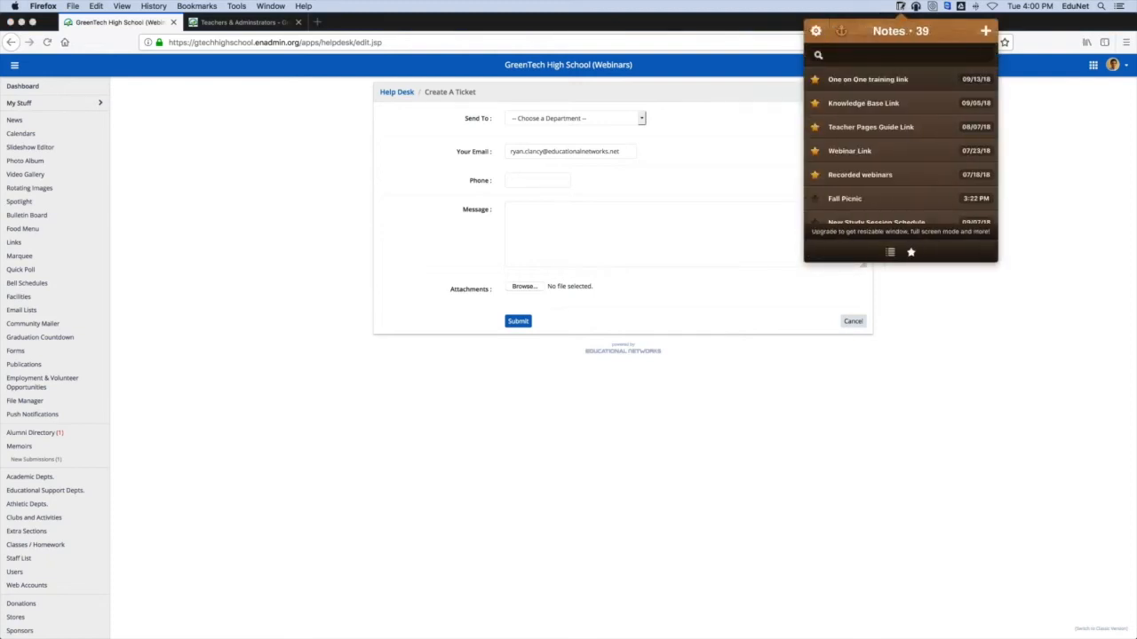
pyautogui.click(922, 109)
pyautogui.moveTo(833, 71); pyautogui.dragTo(978, 75)
pyautogui.rightClick(954, 72)
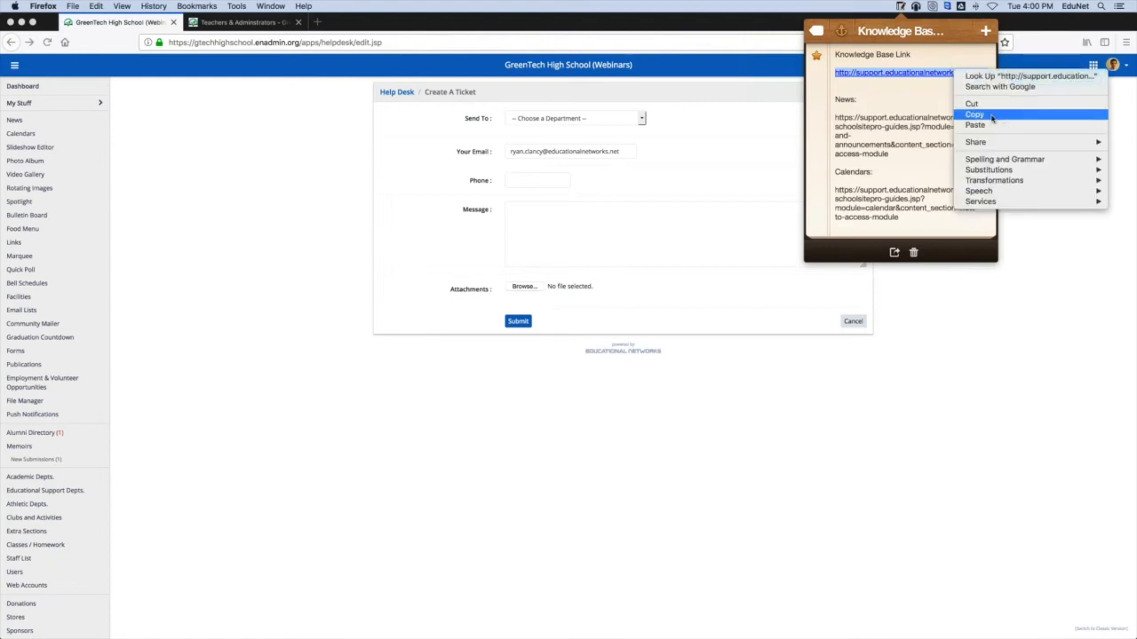
pyautogui.click(992, 116)
pyautogui.click(426, 432)
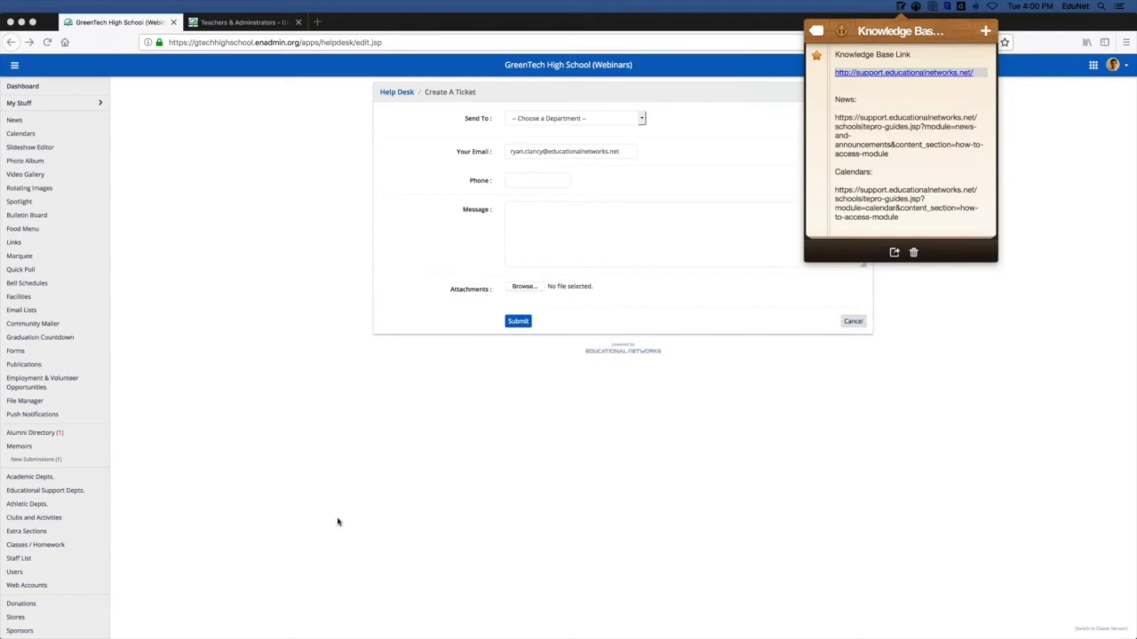
# Switch to the Staff Lists Webinar presentation in Keynote, show its closing "Thank you!" slide, and reposition the window
pyautogui.moveTo(906, 637)
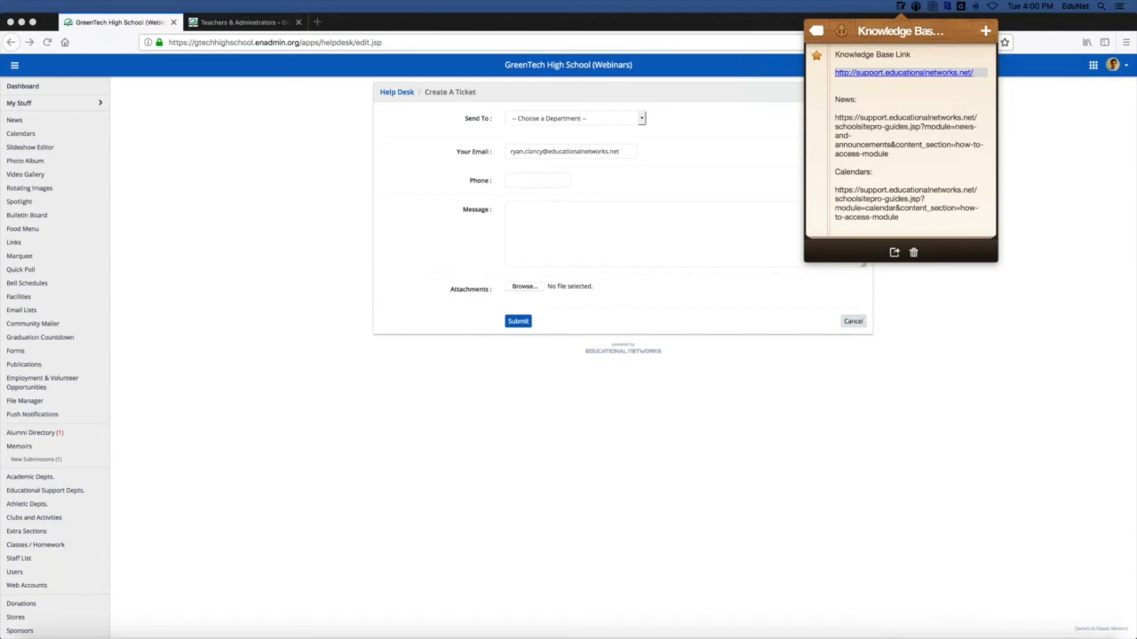
pyautogui.click(1071, 622)
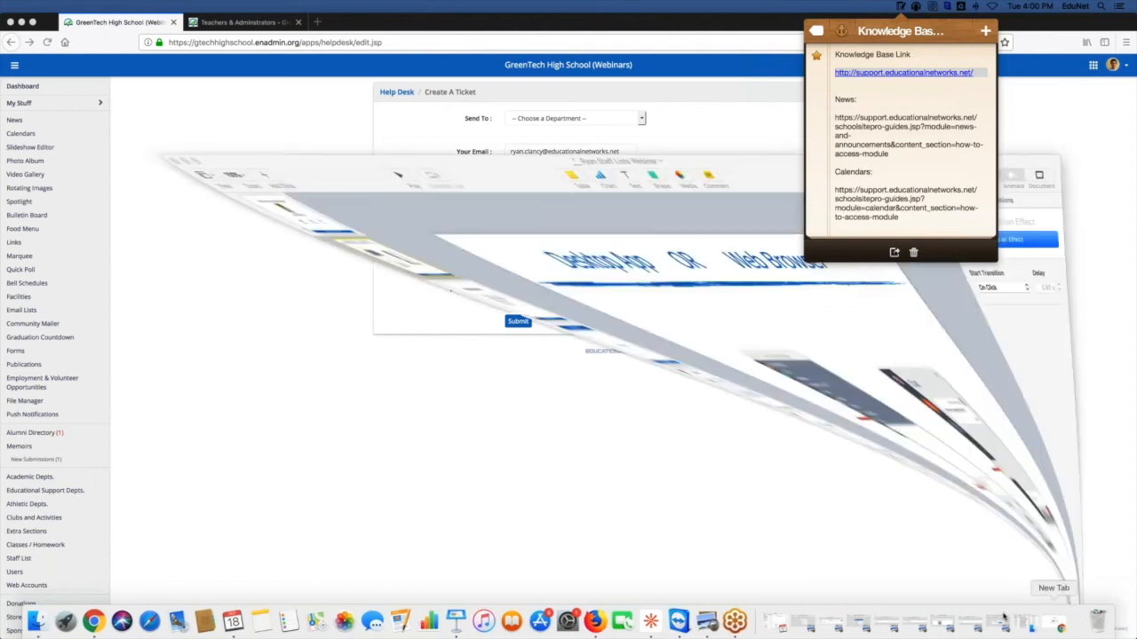
pyautogui.scroll(-7, 120, 542)
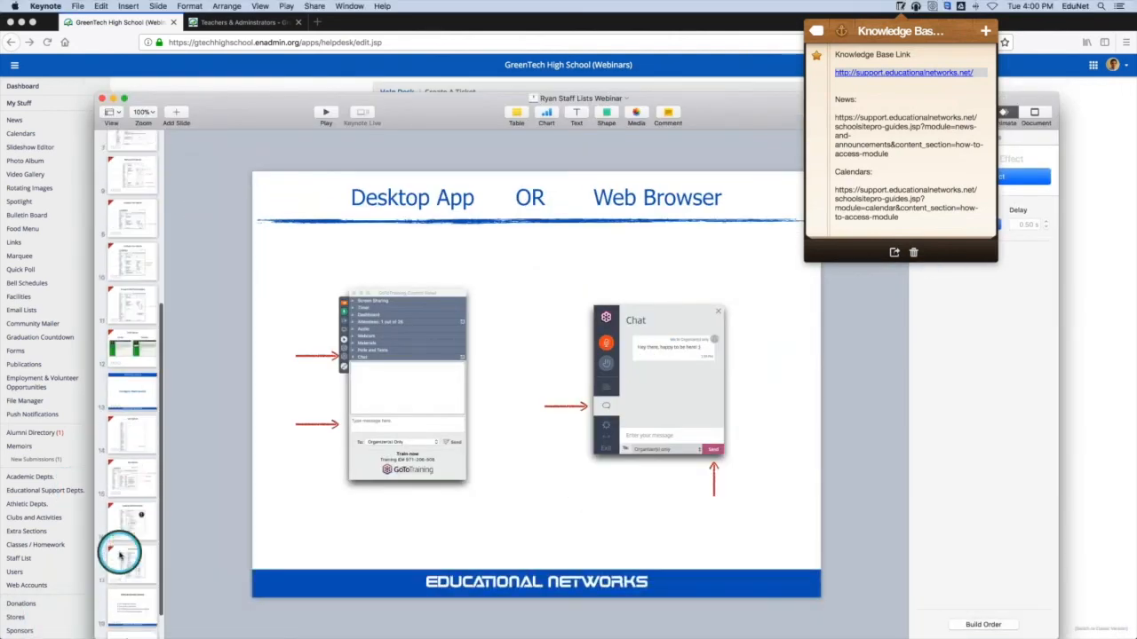
pyautogui.click(117, 600)
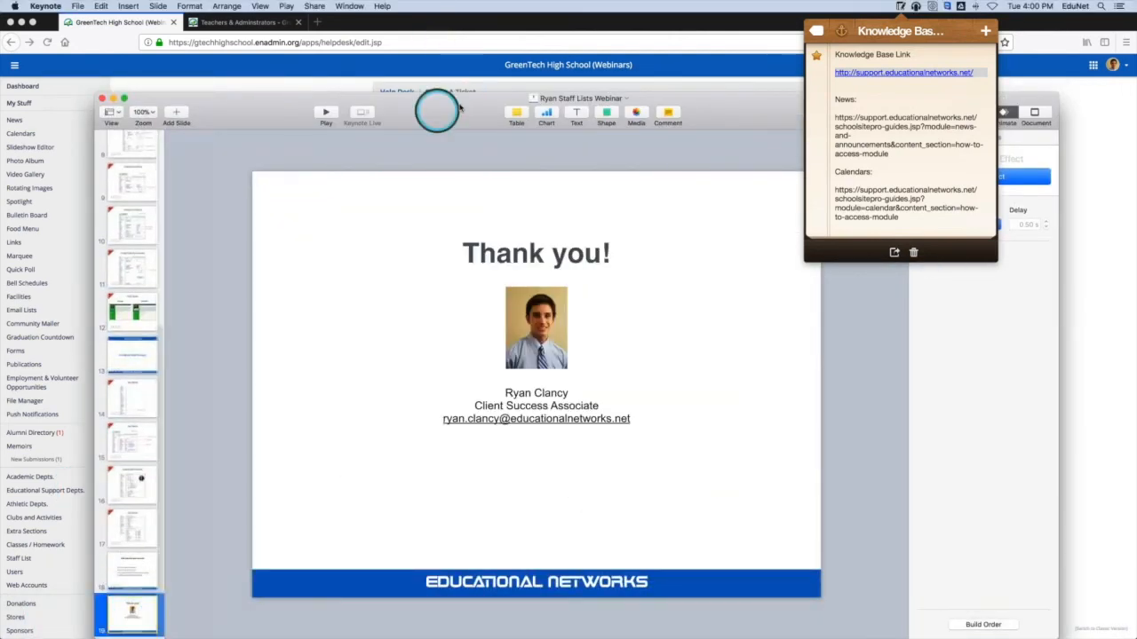
pyautogui.moveTo(436, 112); pyautogui.dragTo(555, 71)
pyautogui.click(443, 68)
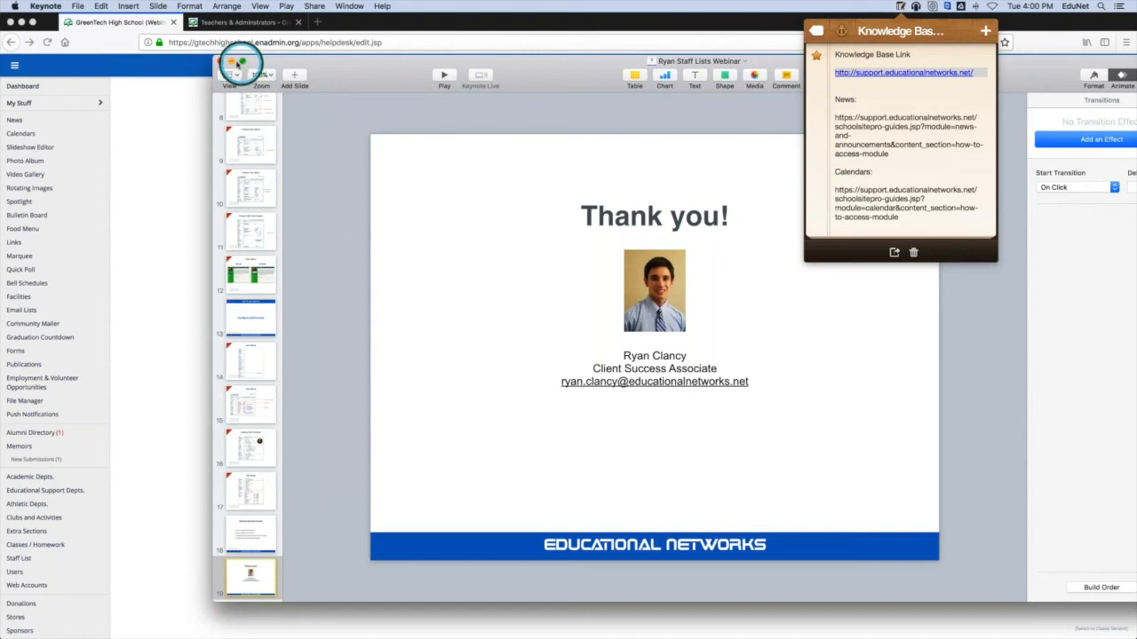
# Put away the presentation and the notes, and return to the school site's admin Dashboard in Firefox
pyautogui.click(231, 61)
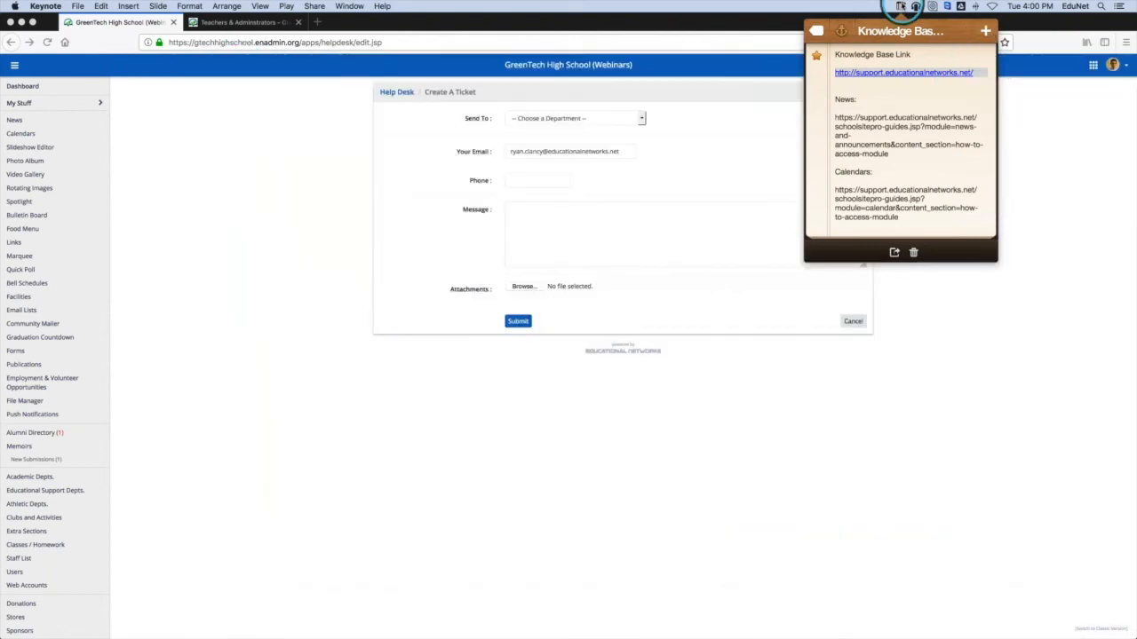
pyautogui.click(901, 7)
pyautogui.click(35, 90)
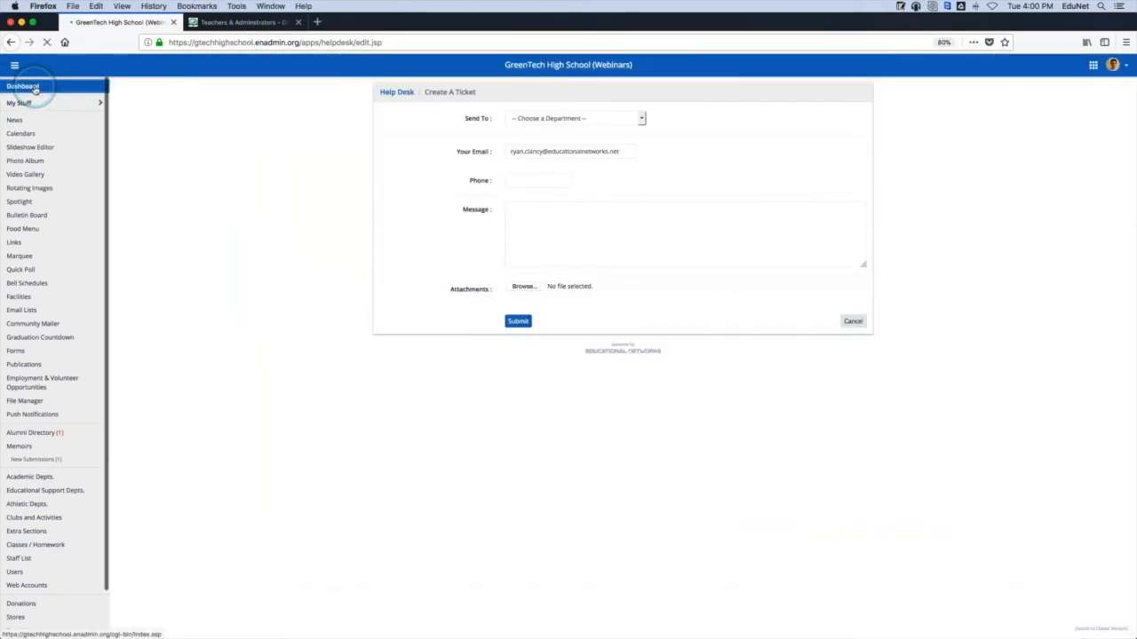